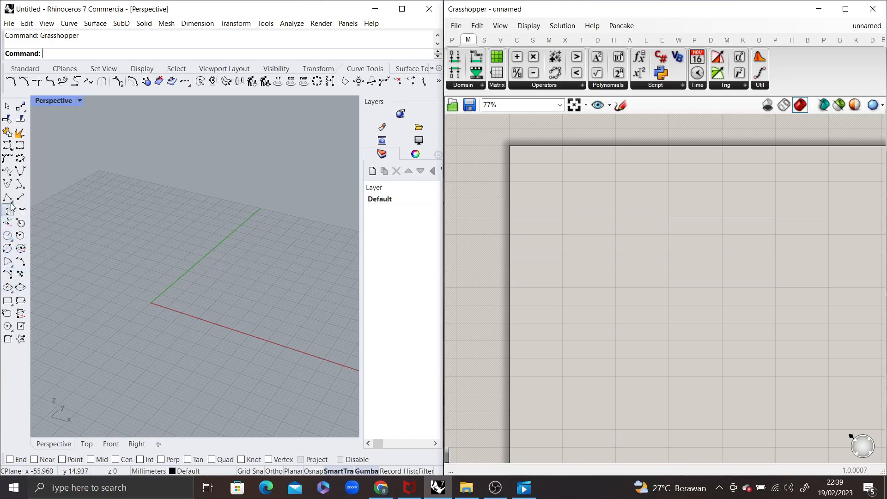
Draw a closed, pear-shaped control point curve on the ground plane, across the red axis near the origin.
left_click(22, 69)
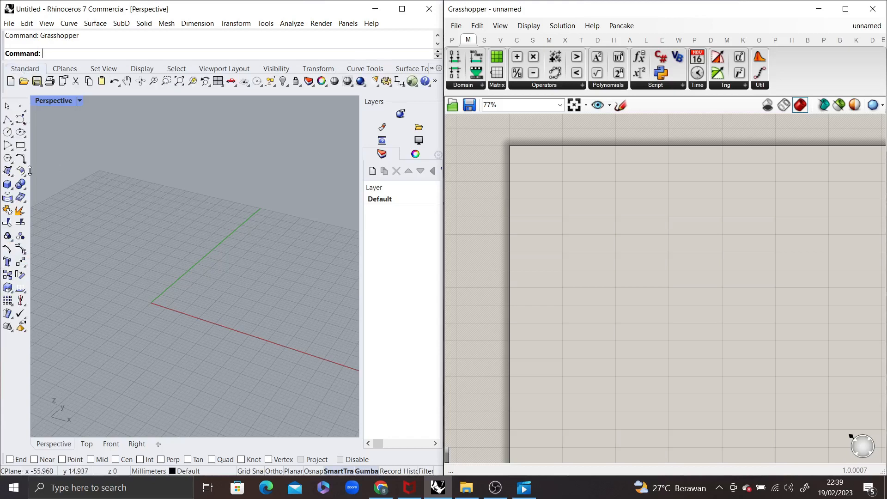
left_click(23, 122)
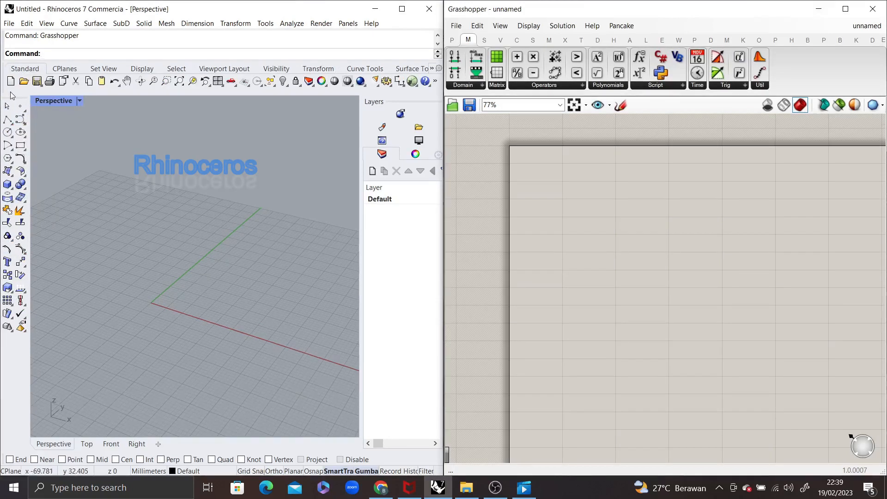
left_click(21, 119)
left_click(148, 320)
left_click(210, 320)
left_click(243, 271)
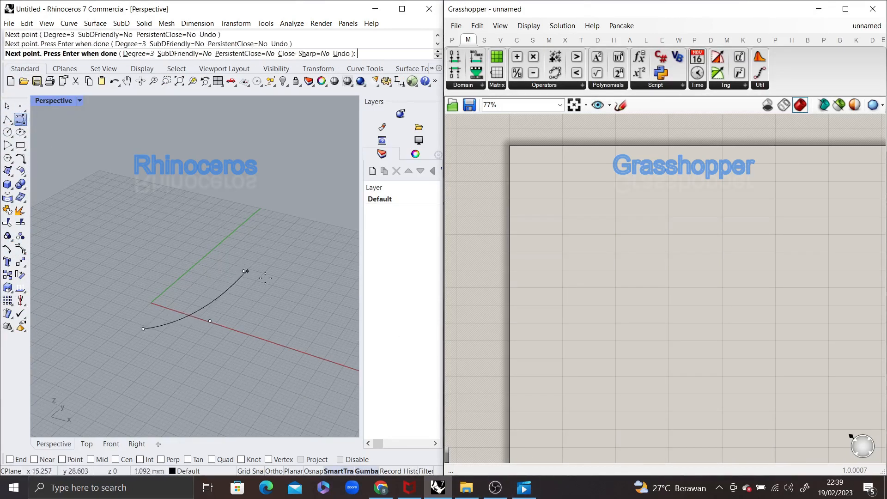
left_click(316, 322)
left_click(237, 385)
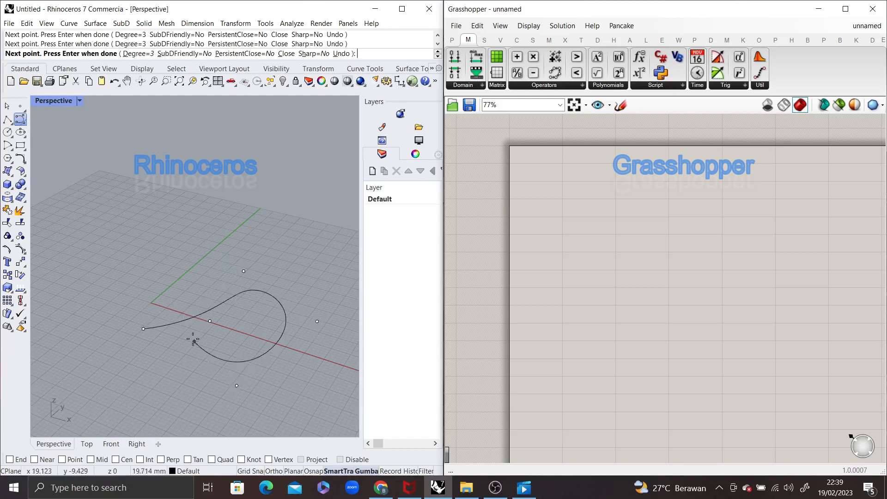
left_click(143, 329)
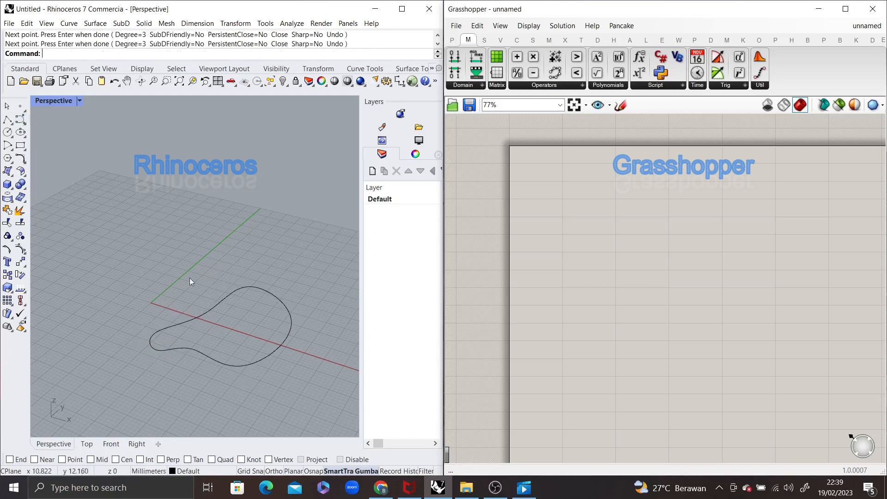
Extrude the closed curve vertically with ExtrudeCrv as an open surface.
left_click(215, 310)
type("Extrude")
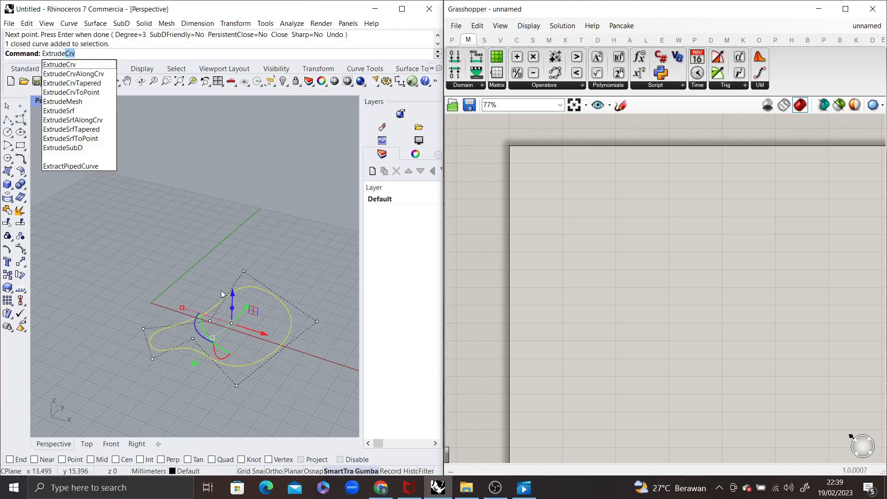
key("Return")
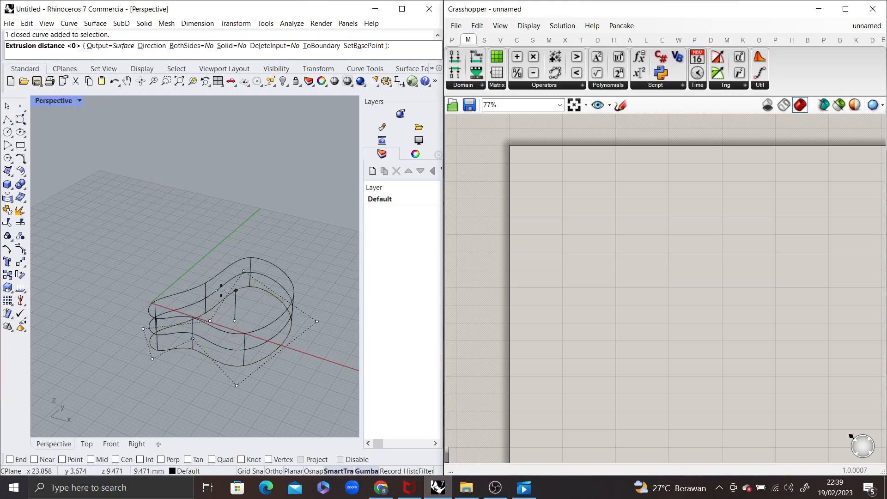
Set the Perspective viewport to the Shaded display mode and view the extruded surface from a lower angle.
left_click(79, 101)
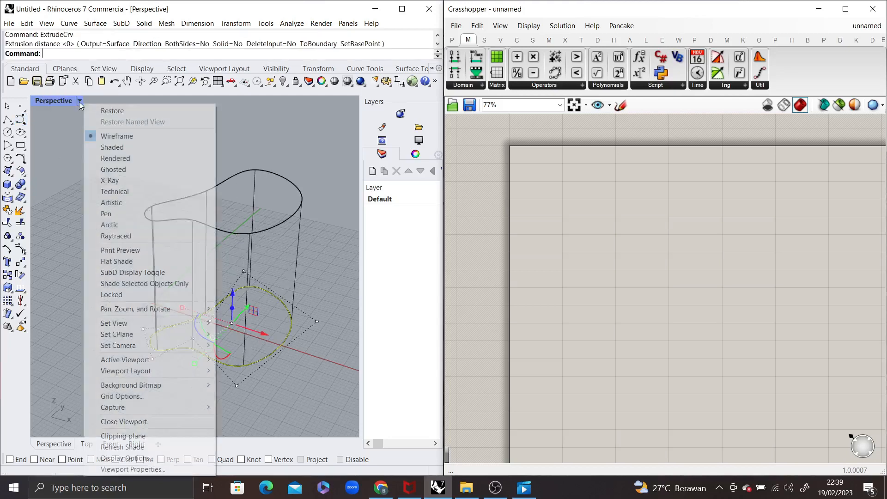
left_click(114, 147)
key("Escape")
right_click_drag(311, 279, 277, 272)
key("Escape")
Place a 4Point Surface component on the Grasshopper canvas.
left_click(484, 39)
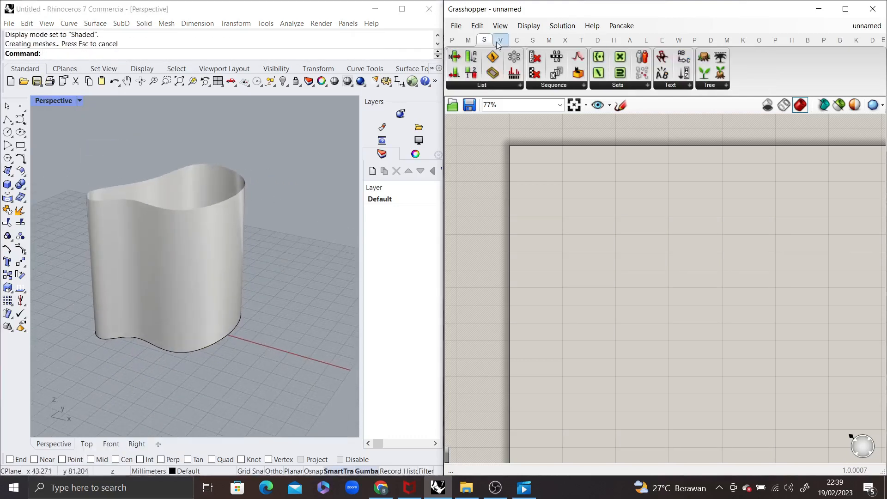
left_click(468, 40)
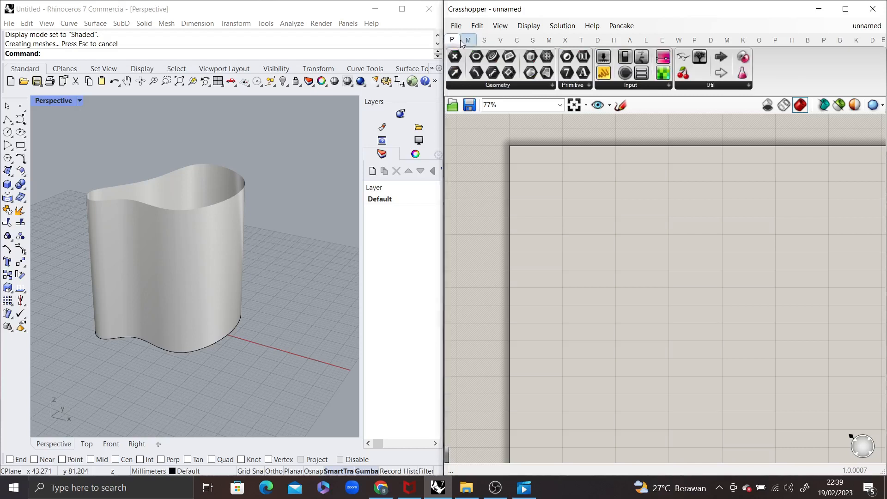
left_click(532, 40)
left_click_drag(562, 58, 581, 218)
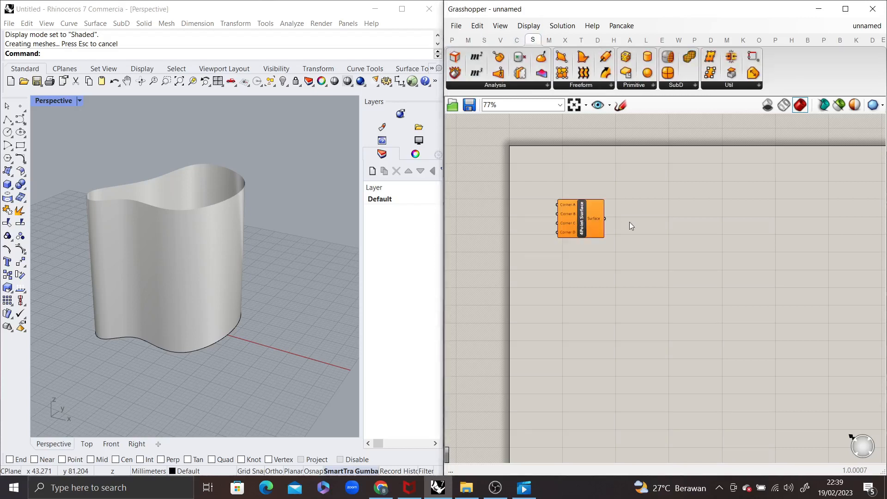
scroll(581, 227, "up", 4)
scroll(619, 222, "down", 2)
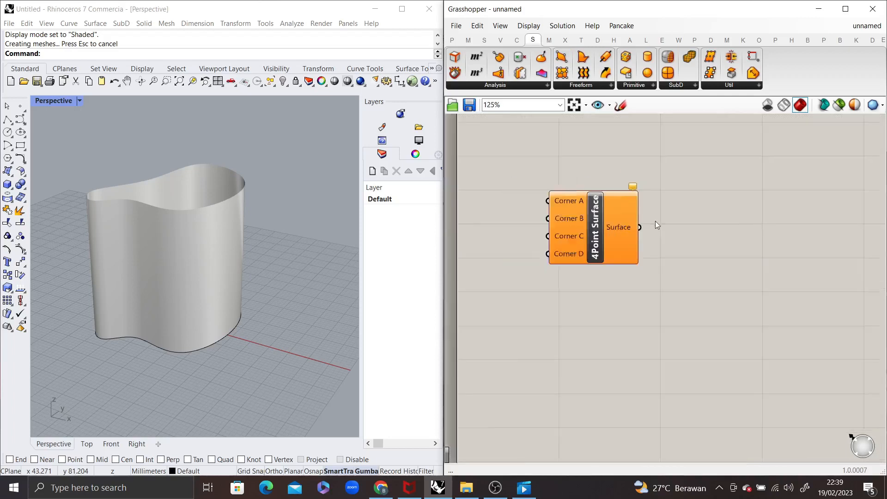
Add a GhPython Script component below the 4Point Surface component, open its script editor and close it again.
double_click(546, 256)
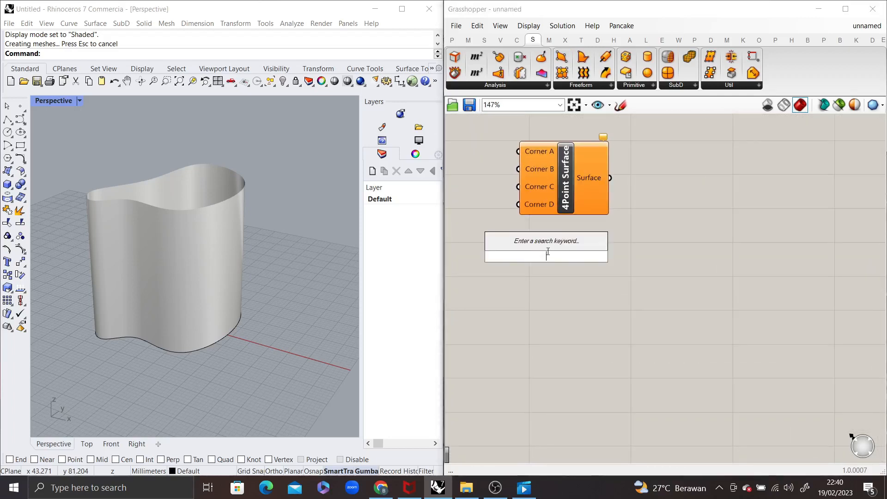
type("python")
key("Return")
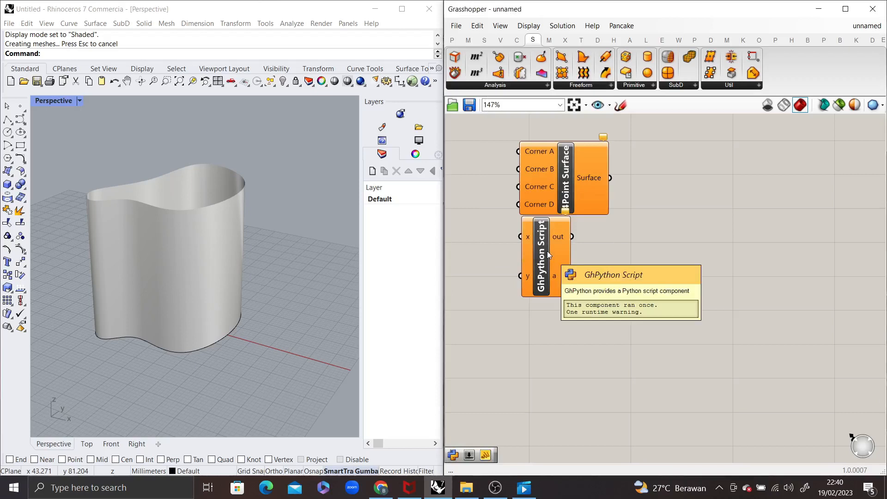
double_click(548, 256)
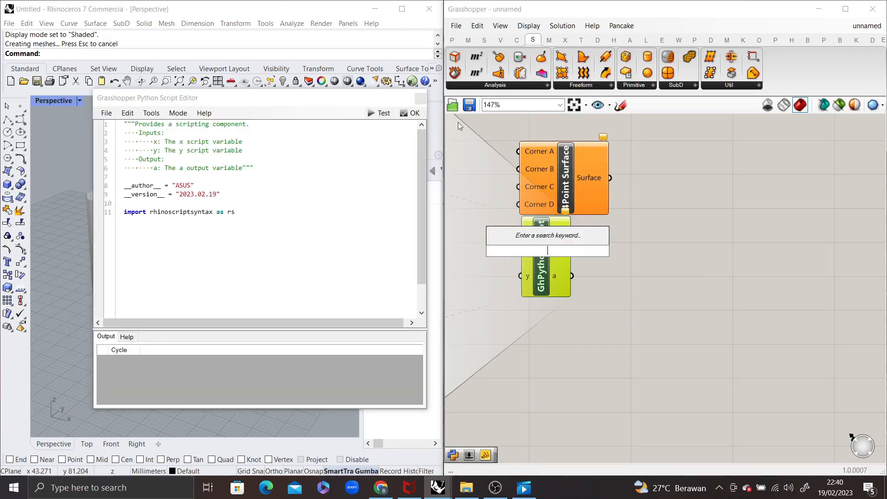
left_click(420, 98)
Place a Circle geometry parameter and a Boolean parameter beside the existing components.
scroll(633, 240, "down", 3)
scroll(633, 240, "up", 3)
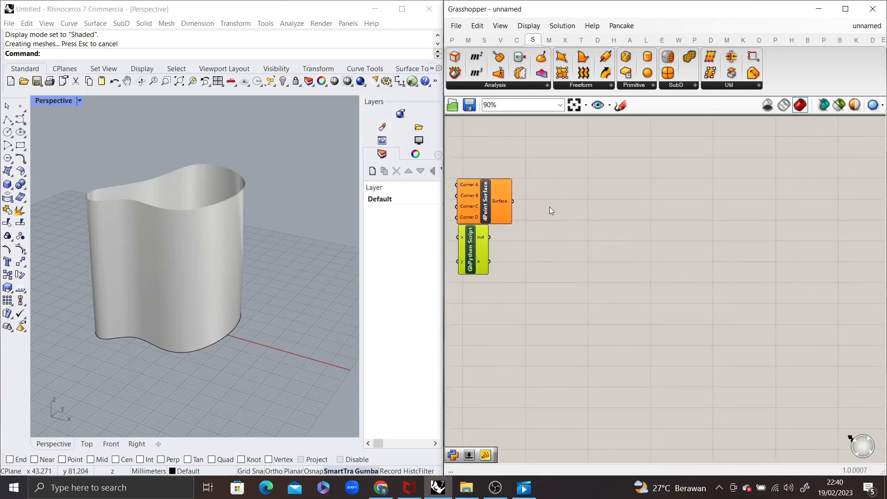
left_click(452, 40)
left_click_drag(476, 58, 653, 171)
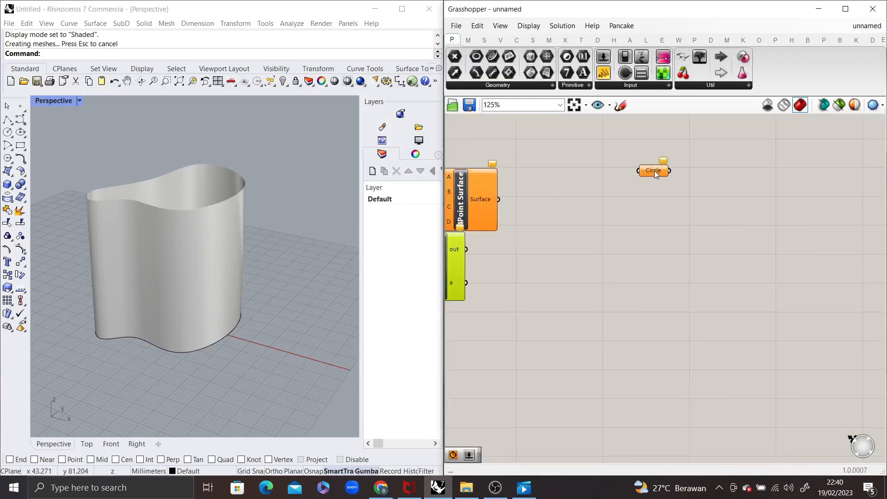
left_click_drag(566, 58, 606, 226)
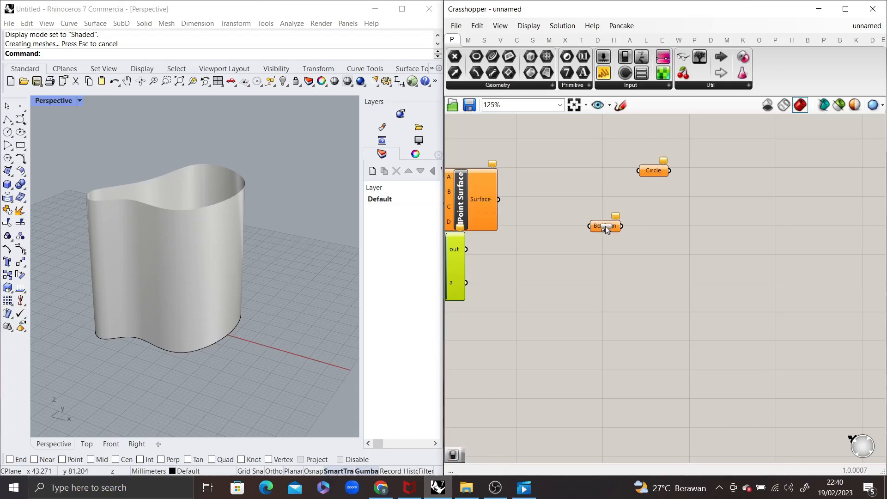
right_click_drag(483, 231, 537, 228)
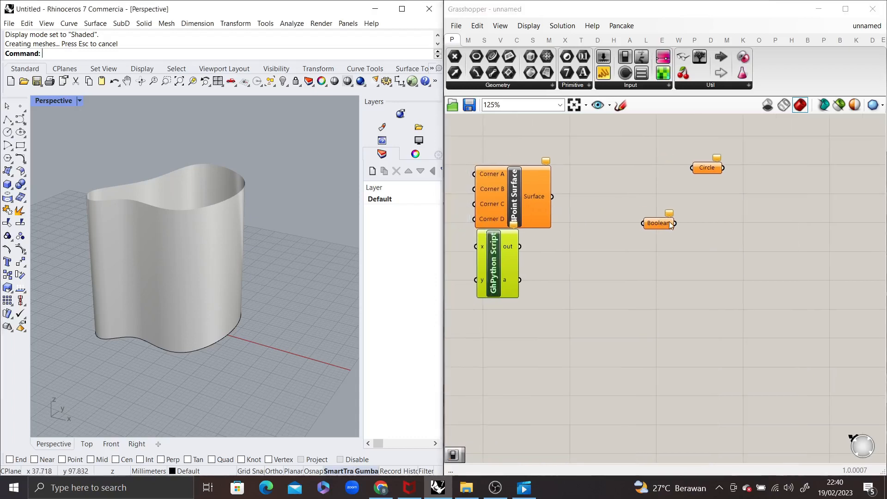
right_click_drag(670, 225, 649, 245)
Add a second Circle parameter by searching for "circle" and place it above the other components.
double_click(577, 129)
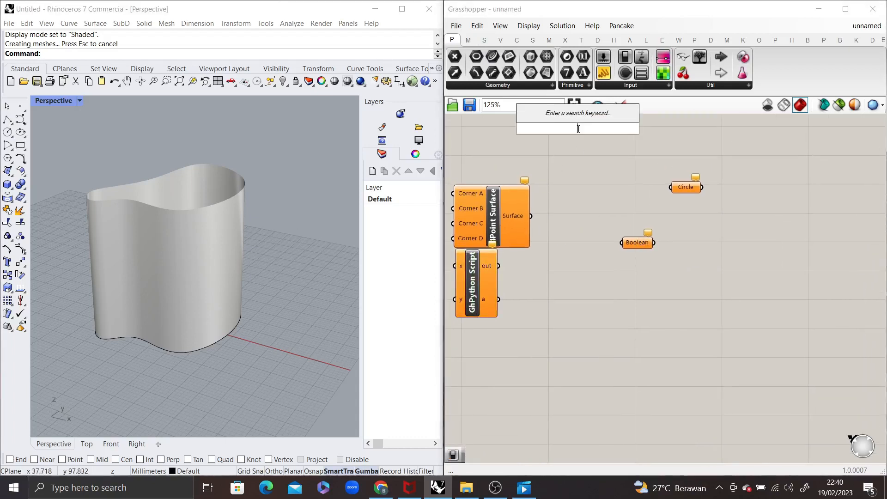
type("circle")
key("Return")
left_click_drag(577, 128, 586, 150)
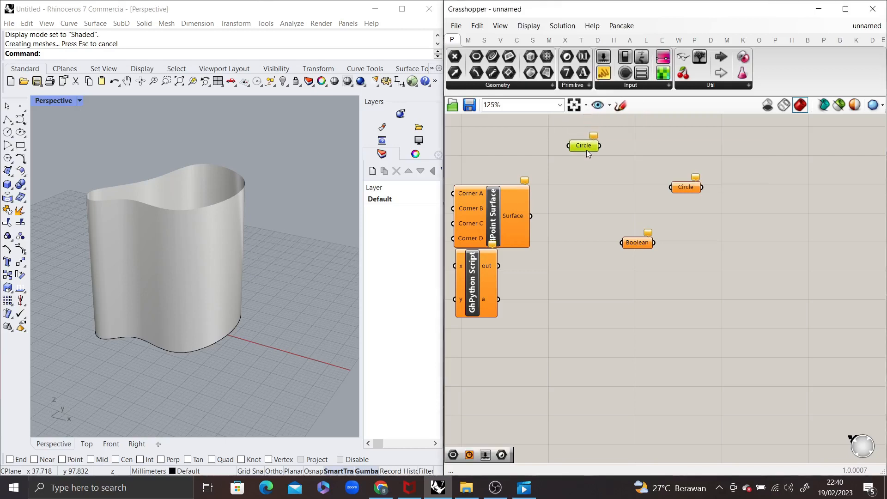
Add the Circle component with Plane and Radius inputs and place it below the Boolean parameter.
double_click(603, 195)
type("circ")
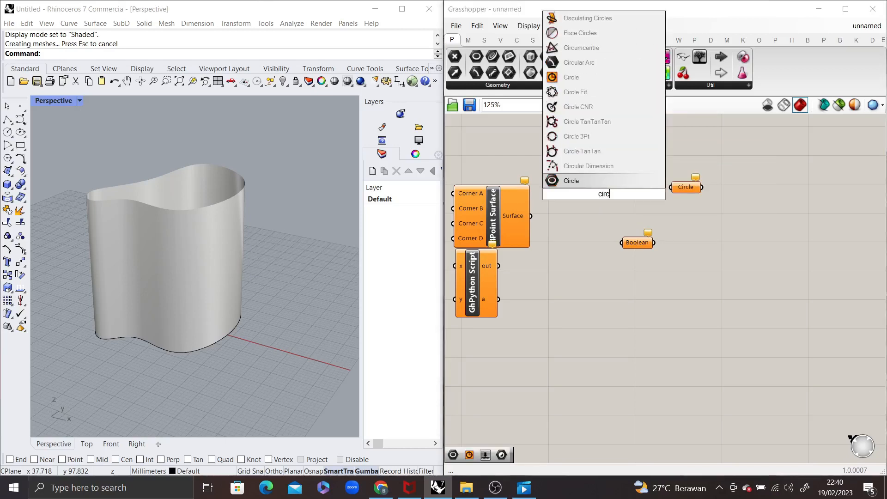
left_click(595, 78)
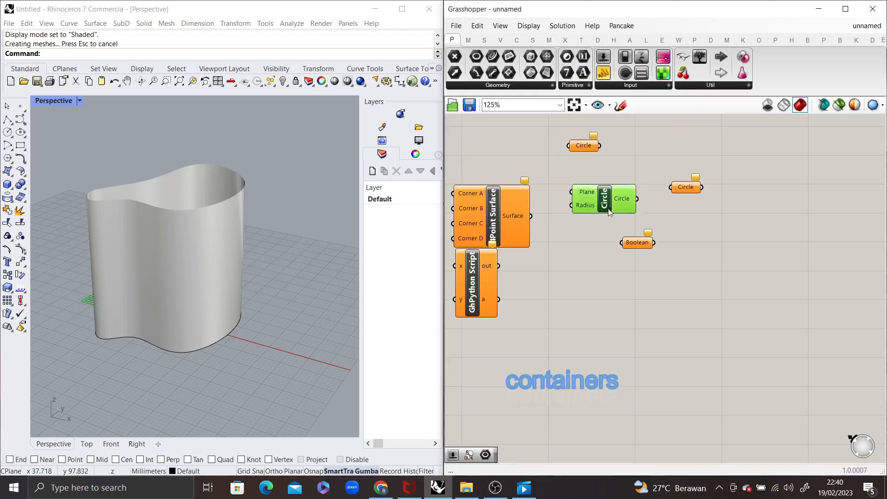
left_click_drag(601, 193, 615, 296)
left_click(190, 228)
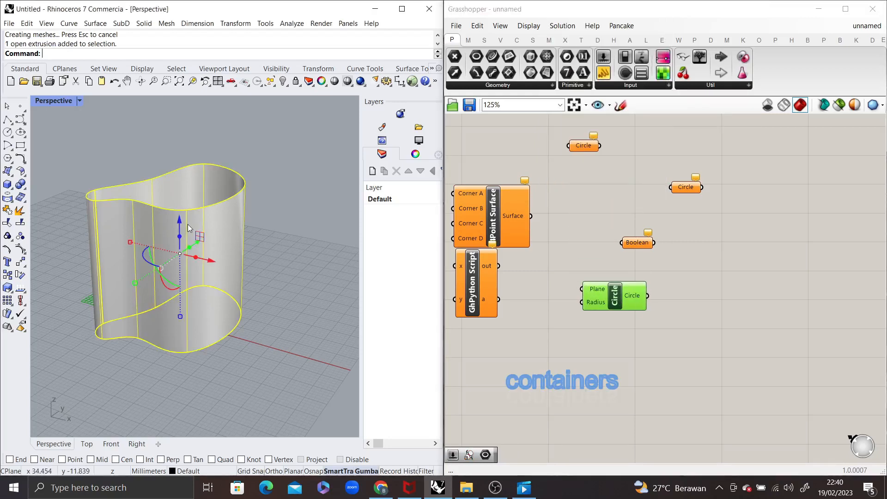
right_click_drag(303, 220, 219, 253)
left_click_drag(220, 253, 318, 338)
scroll(312, 320, "down", 8)
scroll(238, 306, "up", 8)
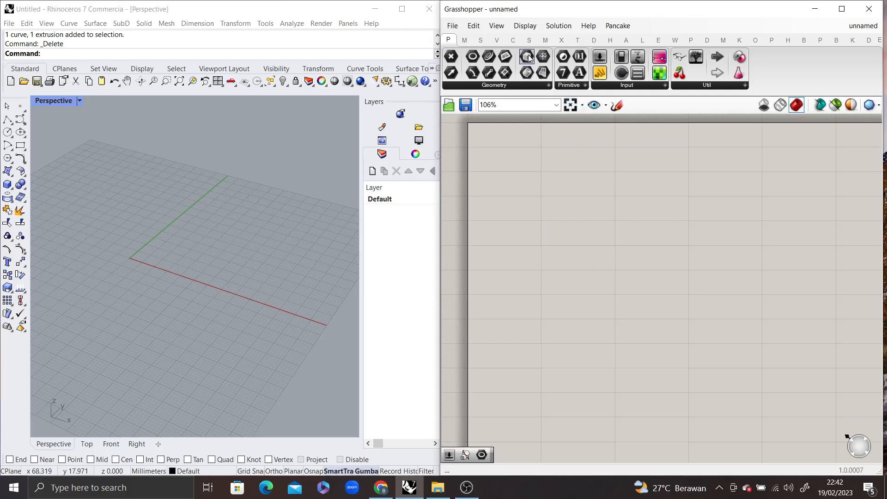
Add a Rectangle component with Plane, X Size, Y Size and Radius inputs to the empty canvas.
double_click(572, 253)
type("rectang")
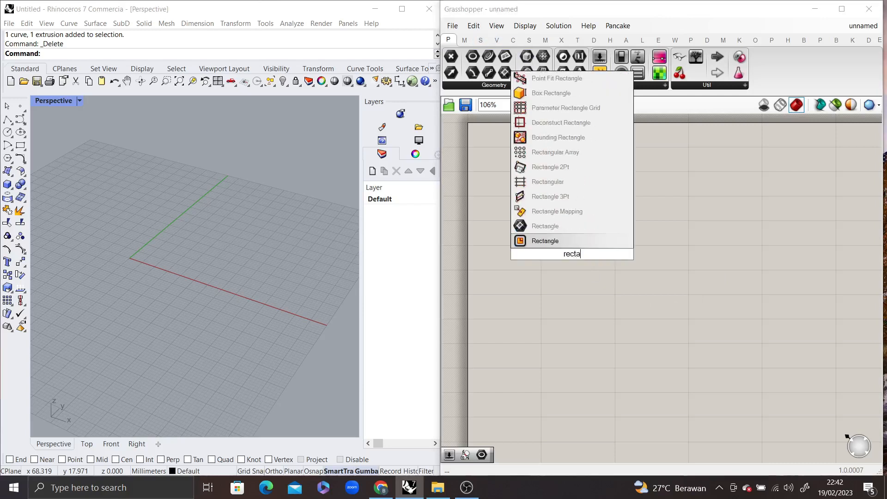
key("Return")
scroll(157, 278, "up", 3)
right_click_drag(157, 278, 196, 279, "shift")
scroll(195, 279, "up", 2)
left_click(542, 264)
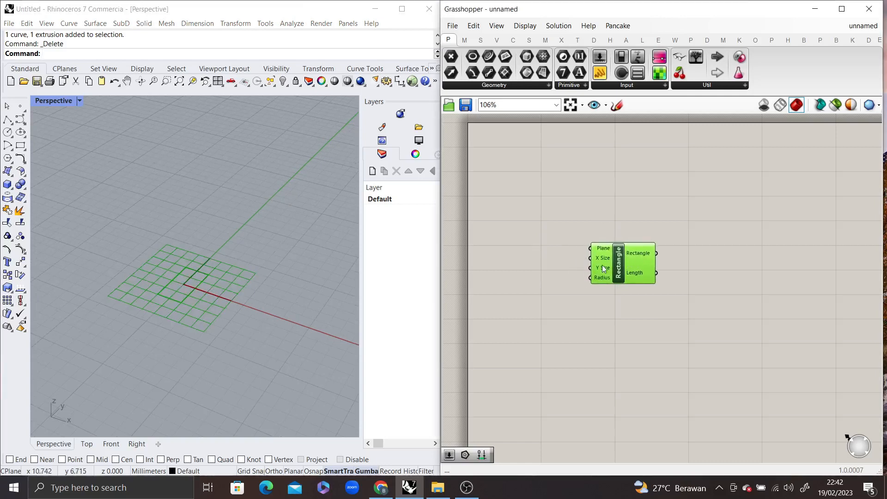
Create a number slider with the value 100 and connect it to the Rectangle component's X Size and Y Size inputs.
scroll(528, 248, "up", 3)
double_click(524, 245)
type("100")
key("Return")
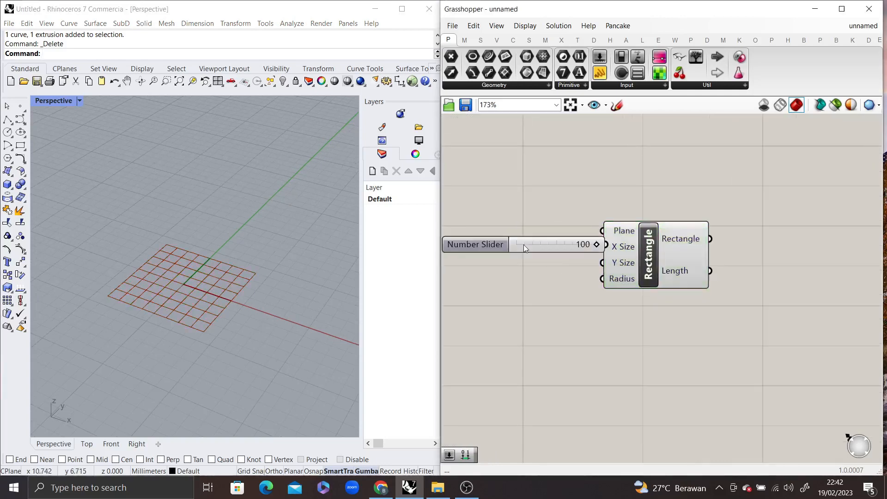
left_click_drag(524, 245, 491, 251)
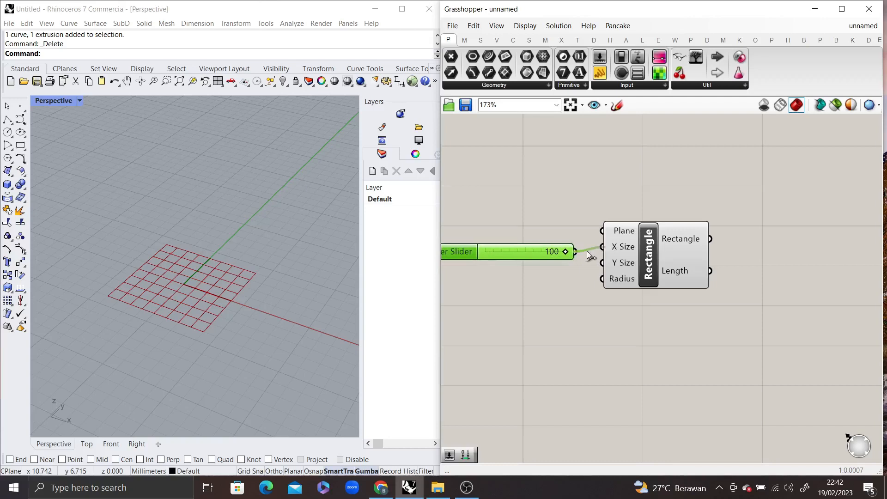
left_click_drag(575, 251, 602, 262)
scroll(254, 303, "down", 5)
right_click_drag(309, 297, 193, 283, "shift")
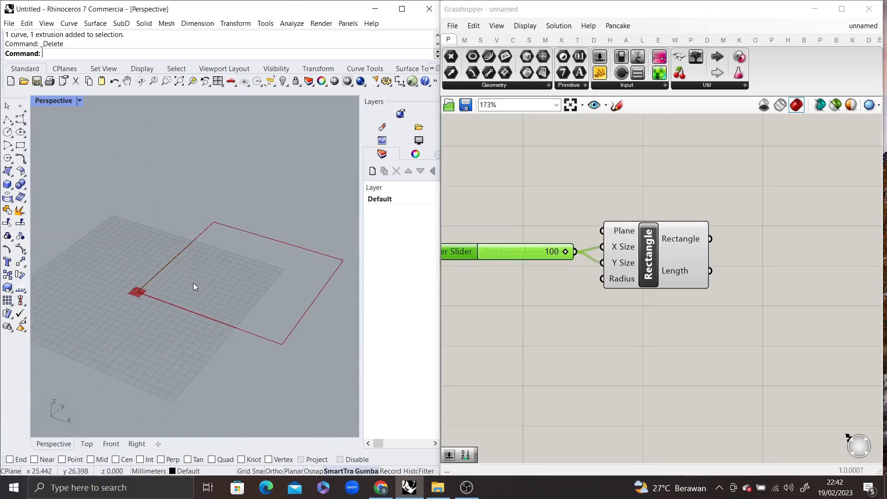
Add a Sphere component below the Rectangle component and check its preview at the origin in the Rhino viewport.
scroll(649, 234, "down", 1)
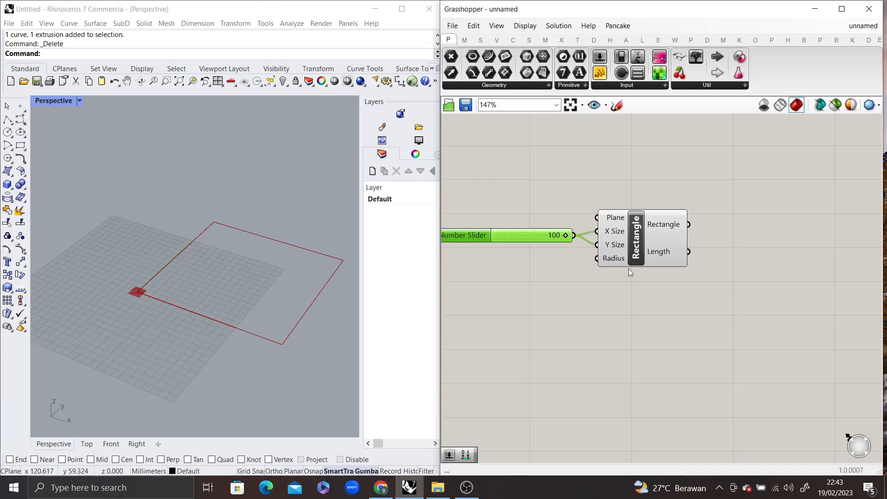
scroll(580, 284, "down", 2)
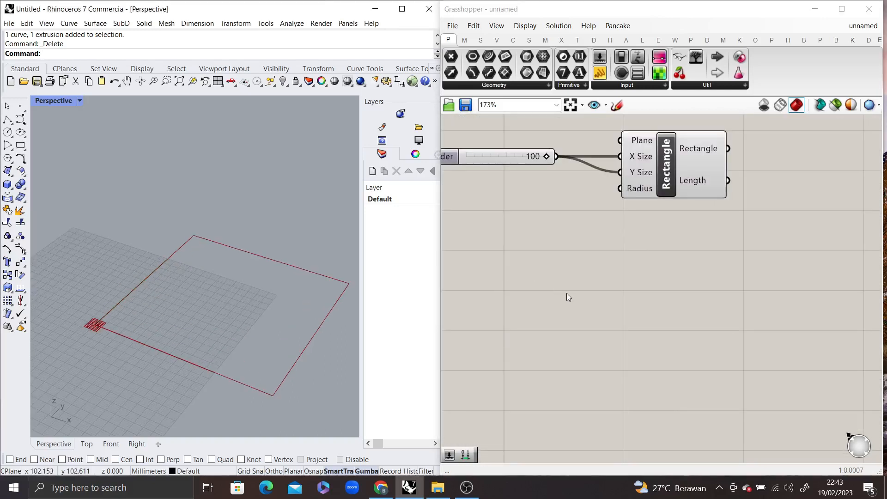
double_click(564, 297)
type("sphere")
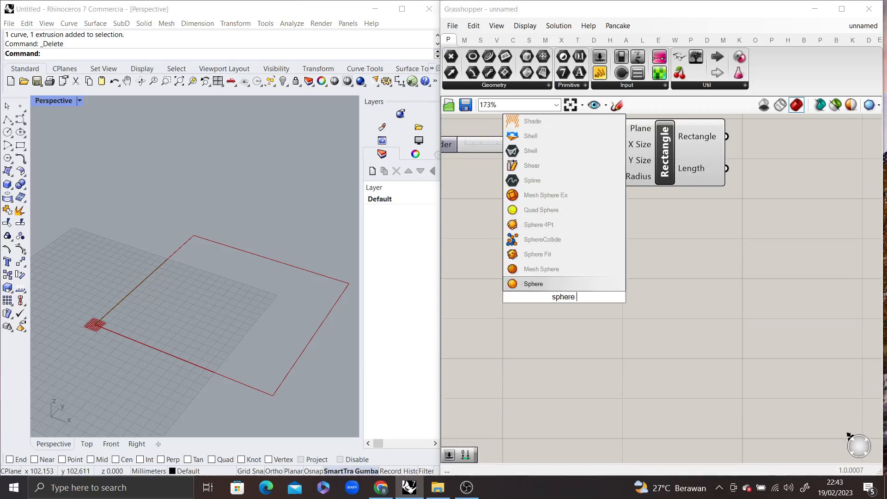
key("Return")
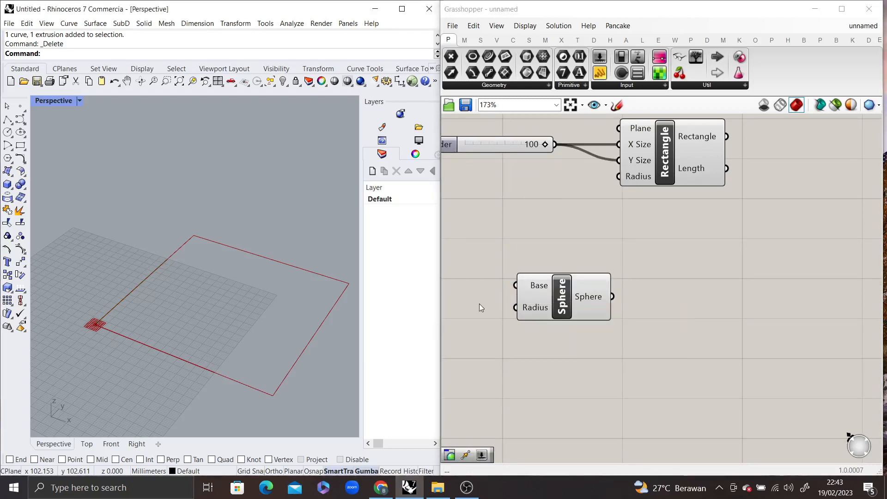
scroll(94, 324, "up", 5)
scroll(104, 337, "up", 5)
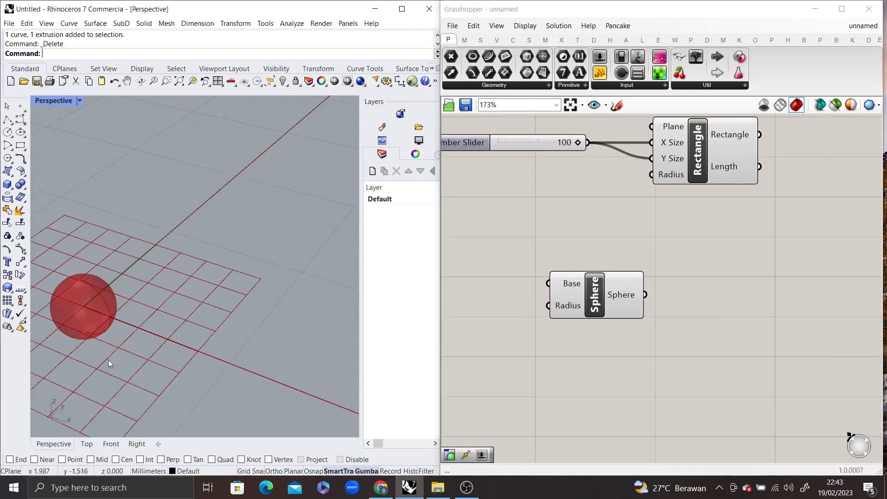
Create a number slider with the value 10 and connect it to the repositioned Sphere component's Radius input.
left_click_drag(645, 295, 650, 298)
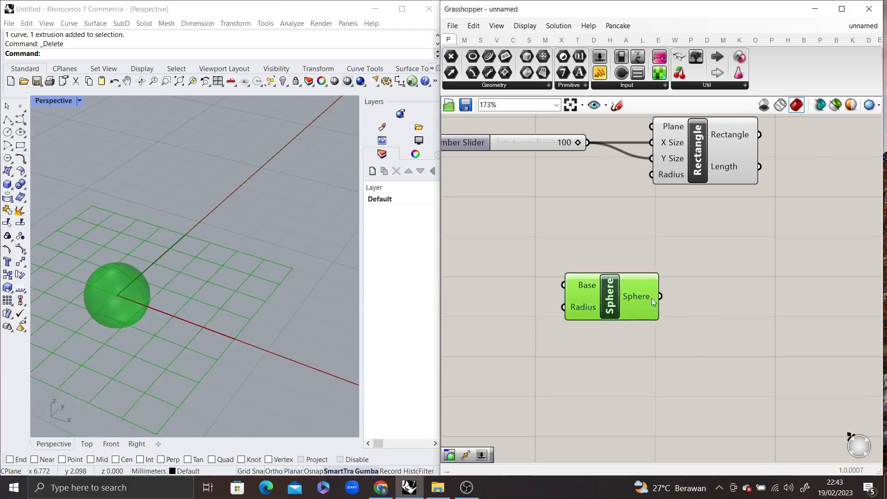
left_click_drag(594, 295, 677, 301)
left_click(581, 285)
double_click(555, 279)
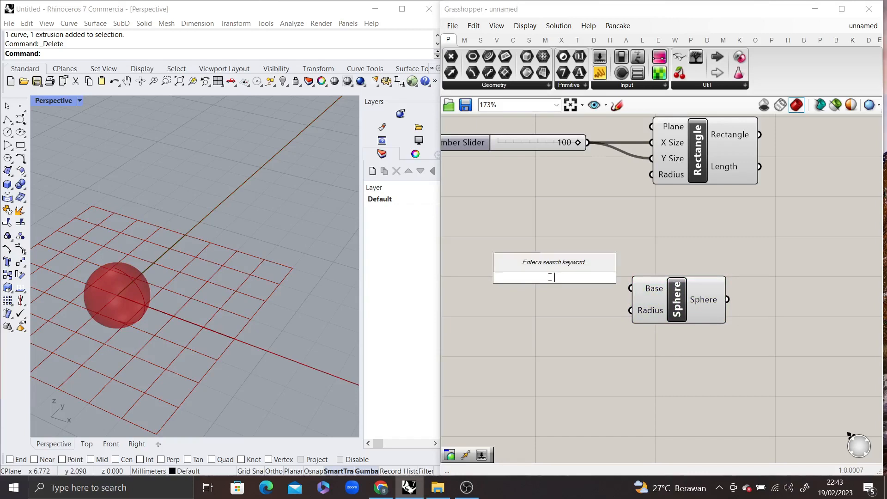
type("10")
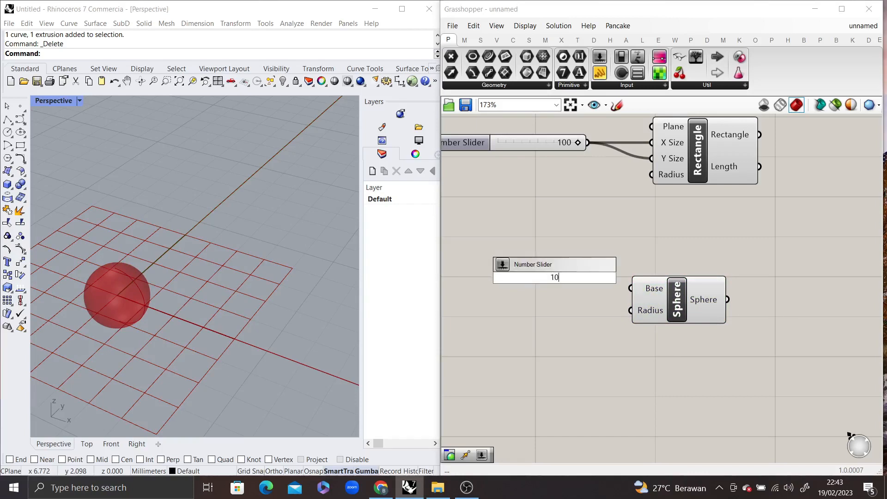
key("Return")
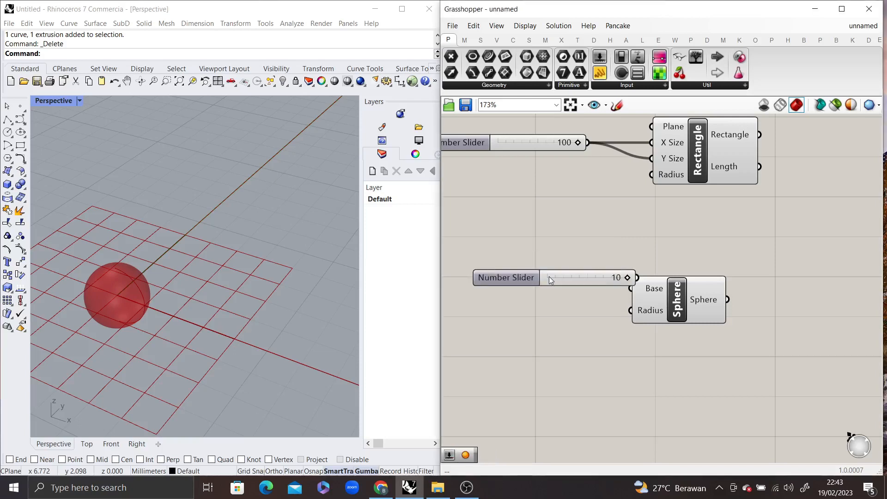
left_click_drag(548, 276, 501, 327)
left_click_drag(631, 310, 592, 323)
left_click(697, 300)
scroll(154, 303, "down", 8)
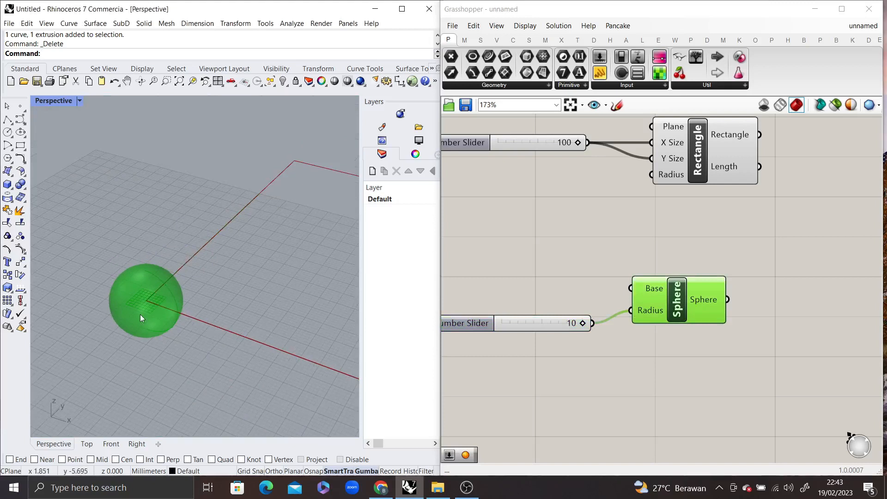
left_click(545, 256)
scroll(596, 261, "down", 3)
right_click_drag(597, 261, 585, 255)
scroll(584, 256, "up", 1)
left_click(640, 282)
left_click(693, 236)
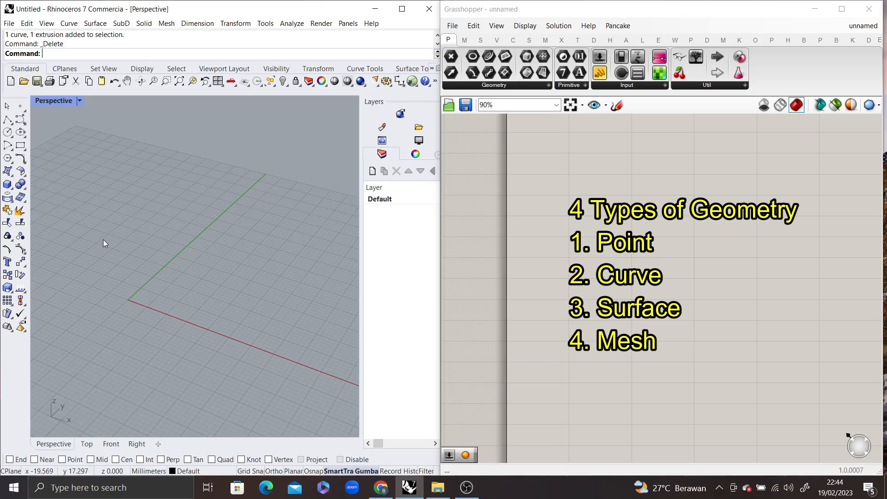
Place nine point objects scattered around the origin in Rhino's Perspective viewport, the first one singly and the others with Multiple Points.
left_click(19, 105)
left_click(119, 291)
right_click(20, 106)
left_click(122, 255)
left_click(185, 242)
left_click(193, 299)
left_click(129, 276)
left_click(288, 262)
left_click(244, 352)
left_click(108, 331)
left_click(237, 301)
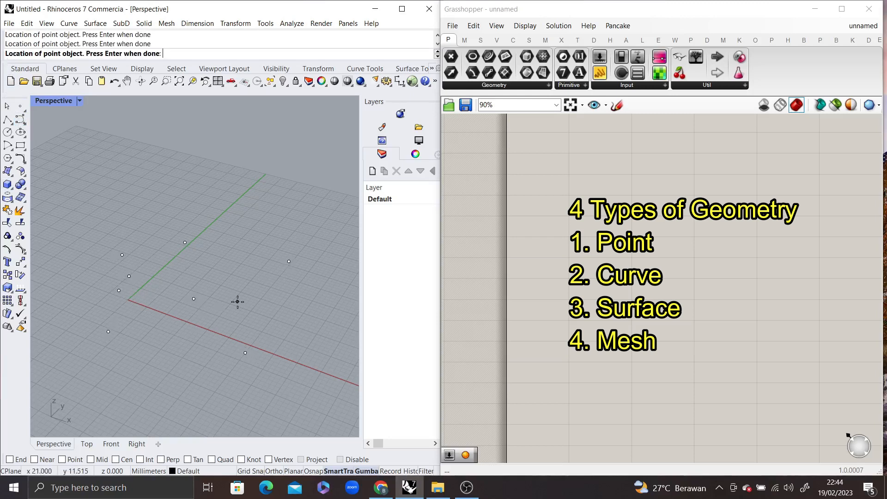
key("Return")
right_click_drag(252, 319, 228, 303, "shift")
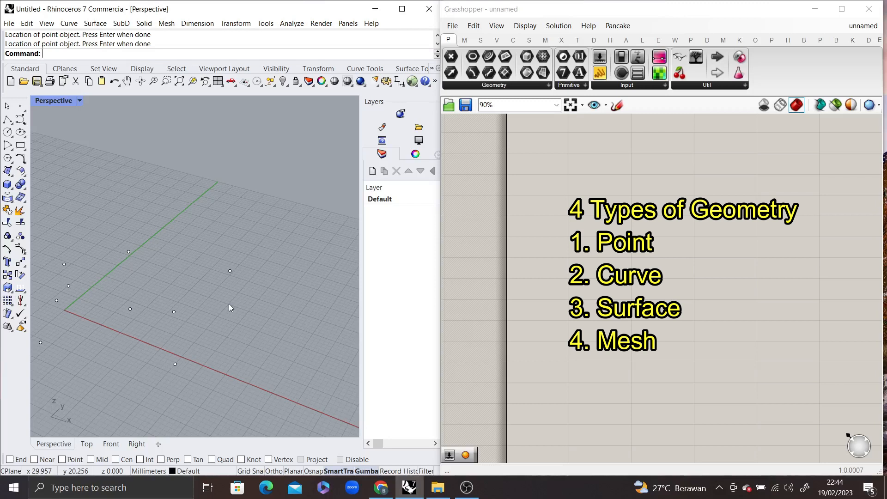
Draw a closed free-form control-point curve of degree 3 beside the points, near the end of the red axis.
left_click(21, 120)
left_click(241, 332)
left_click(274, 300)
left_click(300, 345)
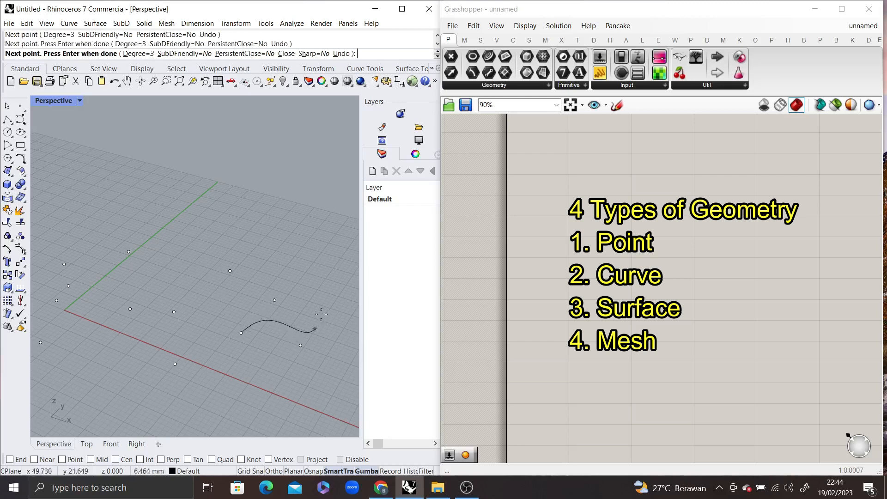
left_click(322, 306)
right_click_drag(313, 300, 197, 276, "shift")
left_click(258, 288)
left_click(247, 361)
left_click(120, 311)
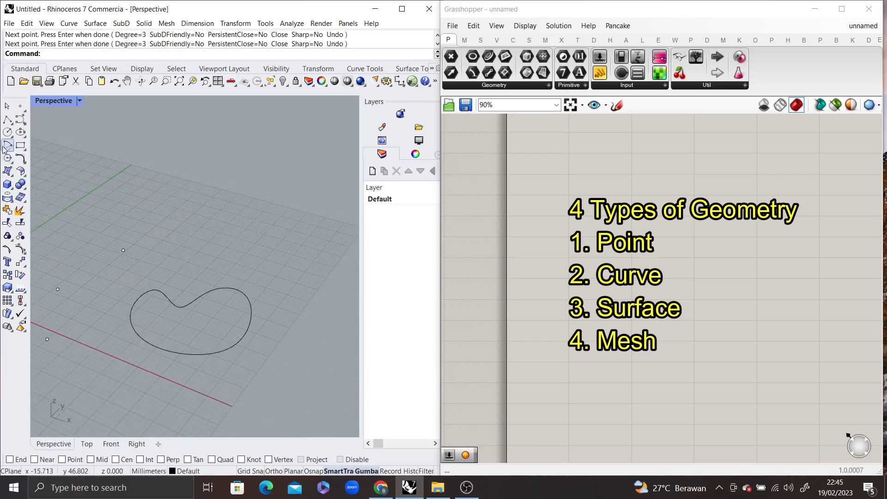
Draw a small corner-to-corner rectangle curve beside the closed free-form curve.
left_click(26, 146)
left_click(296, 329)
left_click(341, 385)
right_click_drag(341, 385, 232, 313, "shift")
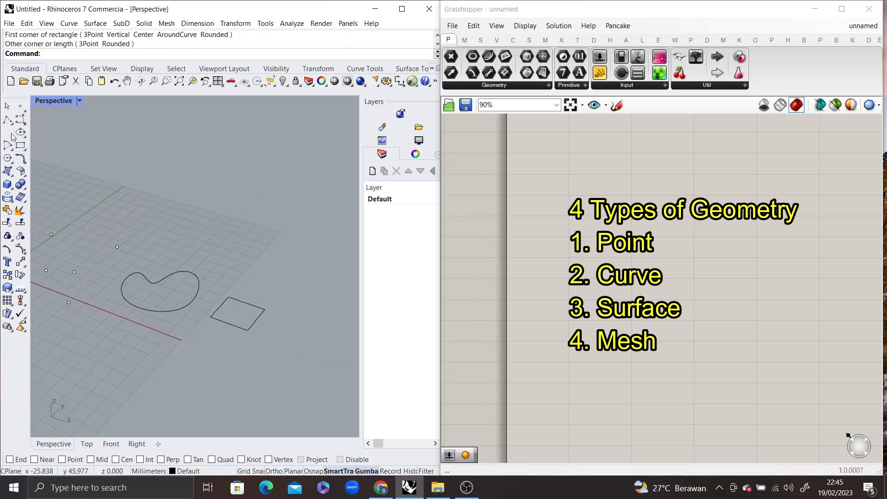
Draw a closed six-sided irregular polyline next to the rectangle, in front of the free-form curve.
left_click(8, 121)
left_click(191, 333)
left_click(125, 367)
left_click(189, 400)
left_click(208, 353)
left_click(236, 345)
left_click(197, 325)
left_click(190, 333)
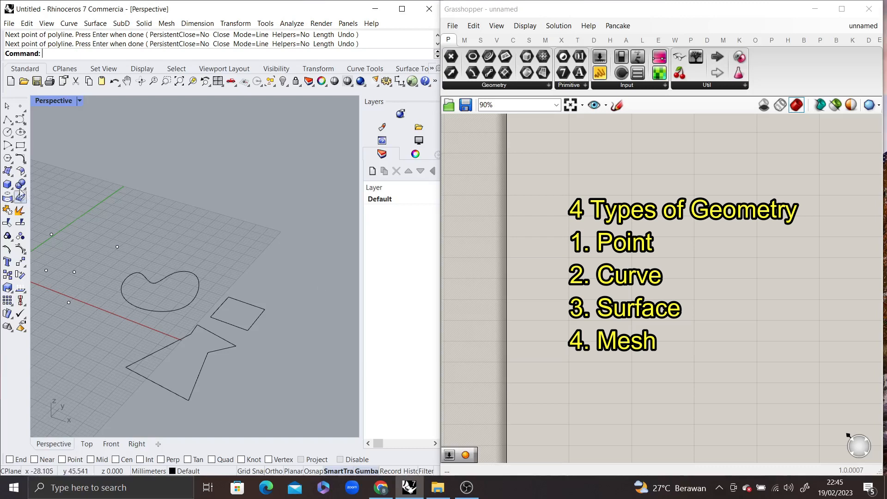
Create a four-sided surface from four corner points in the empty area behind the rectangle curve.
left_click(7, 172)
left_click(289, 229)
left_click(244, 260)
left_click(314, 277)
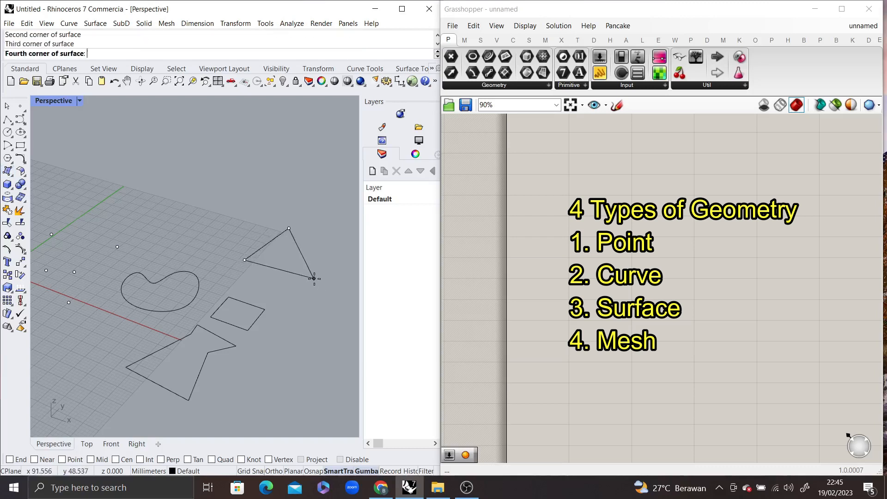
left_click(322, 242)
right_click_drag(287, 248, 152, 228)
Create a rectangular plane surface from two opposite corners beside the four-point surface.
left_click(10, 174)
left_click(99, 178)
left_click(272, 252)
left_click(320, 315)
right_click_drag(320, 315, 272, 325)
scroll(256, 299, "up", 3)
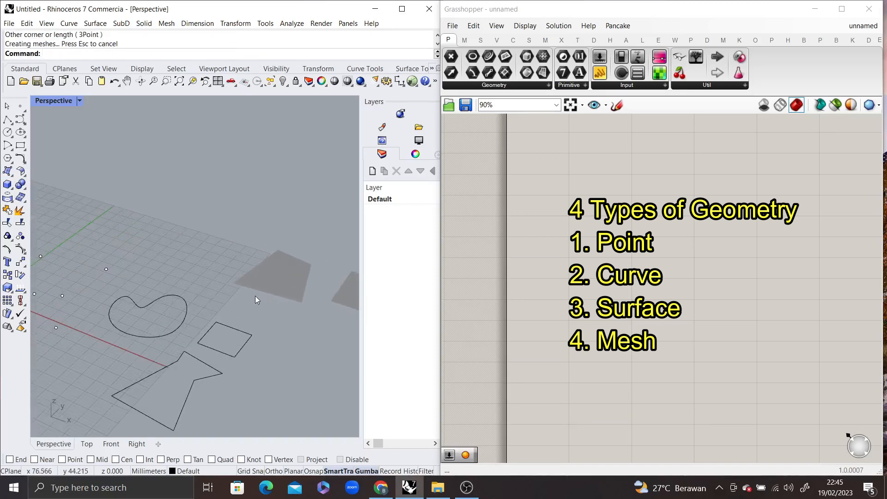
Create a solid box behind the four-point surface by setting two base corners and a height.
left_click(7, 184)
left_click(190, 241)
left_click(251, 224)
left_click(251, 201)
mouse_move(299, 249)
right_mouse_down("shift")
mouse_move(224, 202)
mouse_move(257, 231)
right_mouse_up("shift")
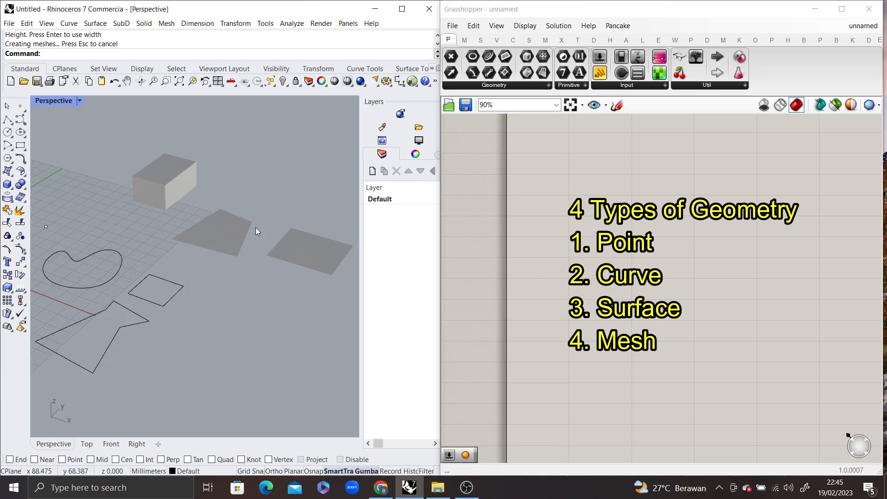
scroll(257, 231, "down", 1)
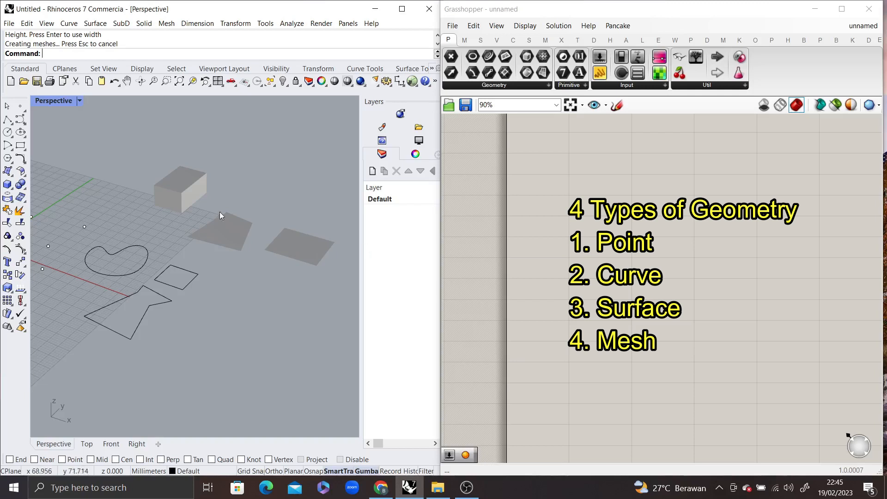
left_click(20, 198)
key("Escape")
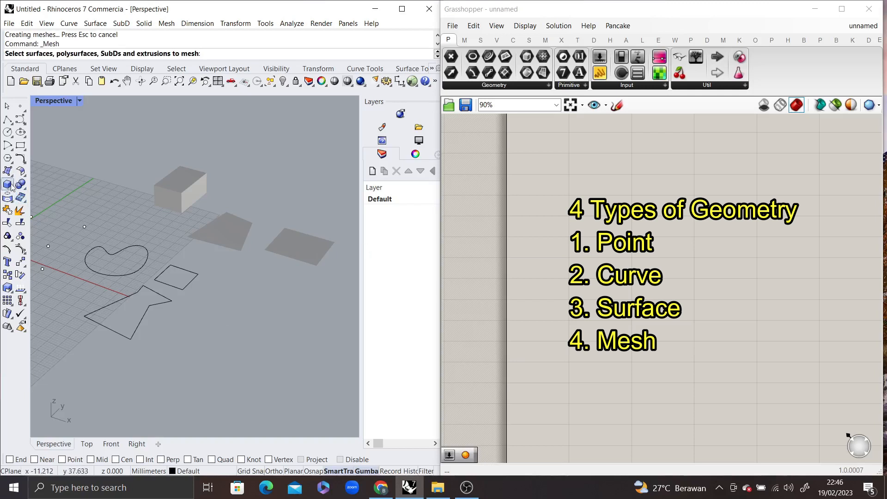
scroll(219, 246, "down", 3)
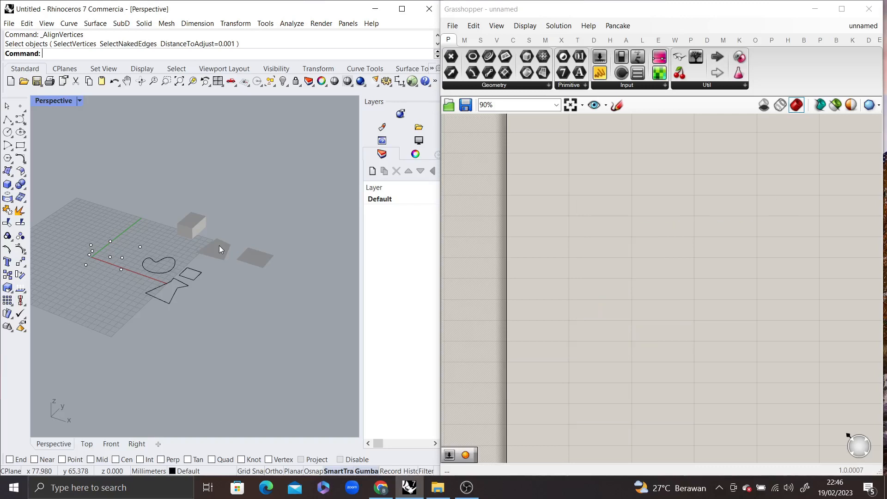
left_click(647, 265)
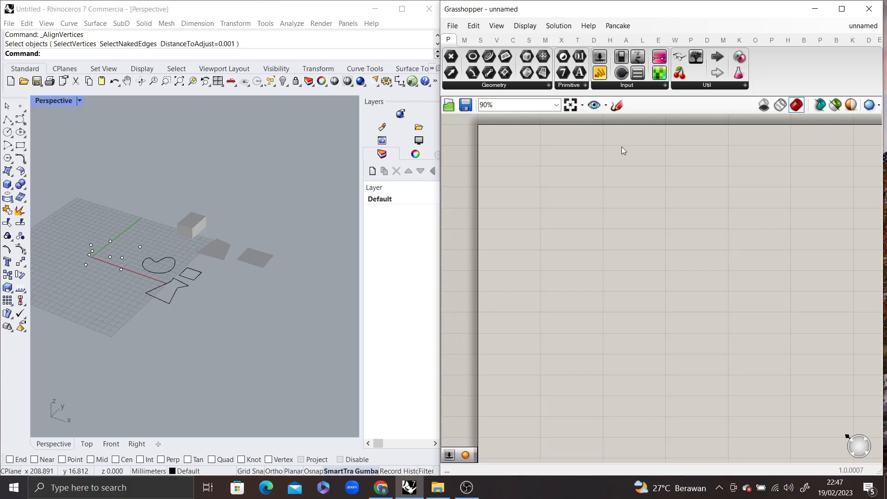
right_click_drag(570, 150, 554, 148)
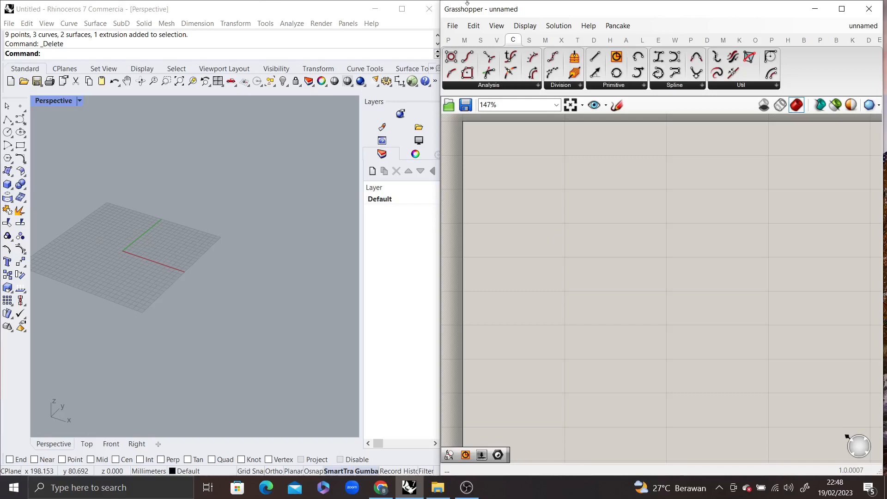
Add a Circle geometry parameter and a Circle component with Plane and Radius inputs side by side on the Grasshopper canvas.
left_click(449, 41)
left_click_drag(535, 217, 534, 219)
scroll(564, 209, "up", 2)
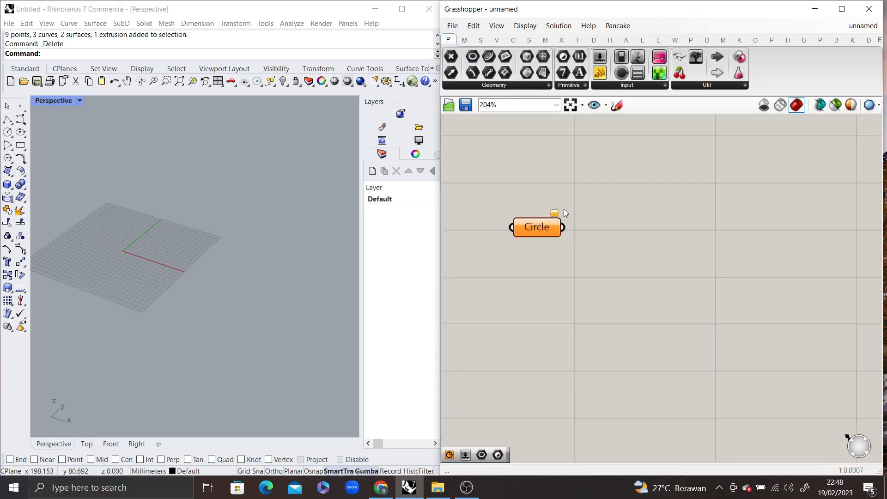
left_click(541, 41)
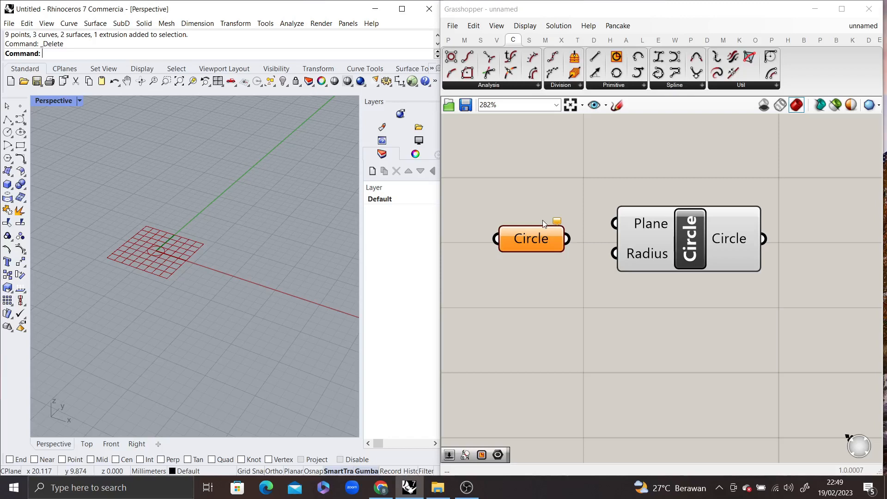
mouse_move(542, 219)
right_mouse_down()
mouse_move(547, 253)
mouse_move(531, 224)
right_mouse_up()
Move the Circle component with Plane and Radius inputs below the orange Circle parameter.
mouse_move(550, 213)
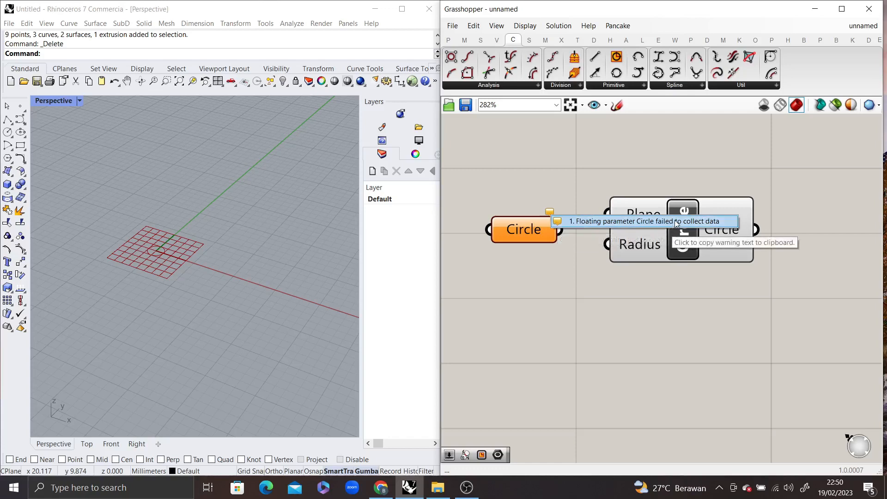
mouse_move(552, 215)
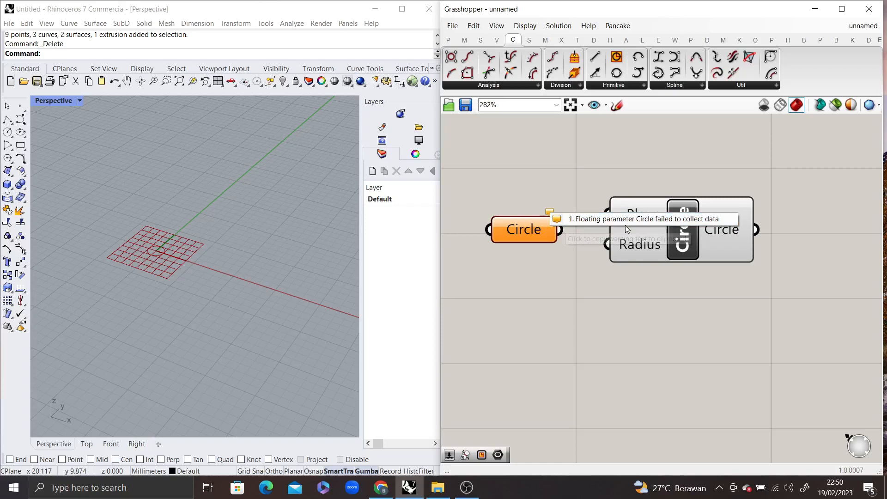
left_click_drag(674, 246, 587, 327)
right_click_drag(584, 312, 604, 231)
left_click_drag(581, 249, 577, 257)
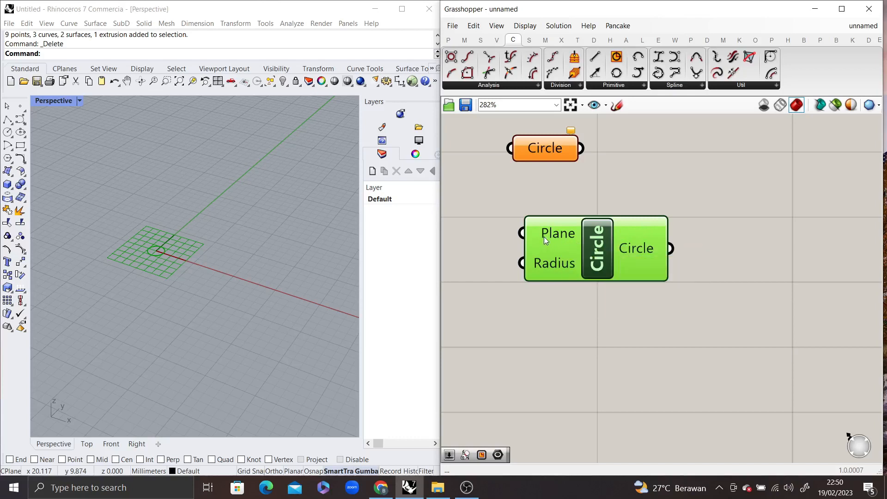
Add a Panel beside the Circle component and connect the component's Circle output to it.
mouse_move(544, 237)
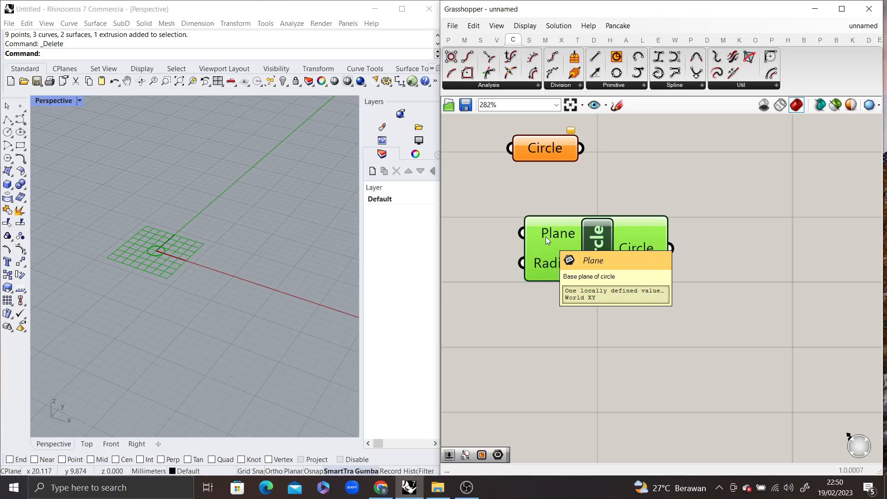
mouse_move(552, 267)
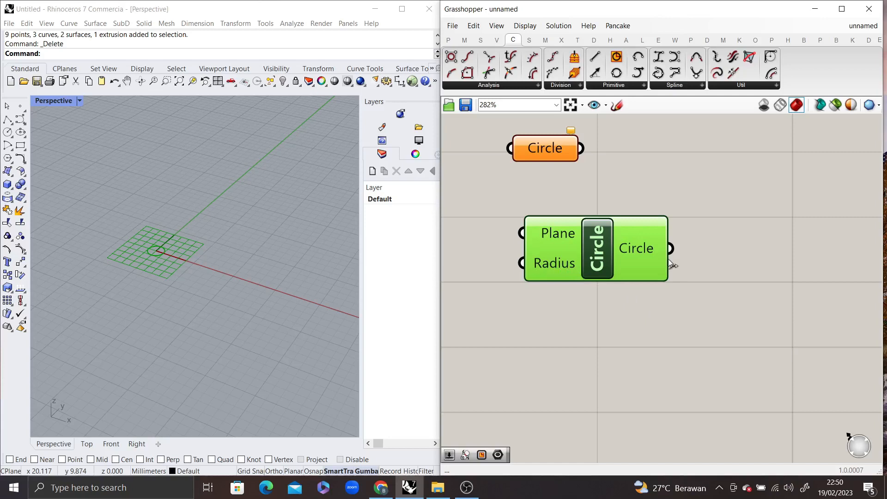
mouse_move(651, 257)
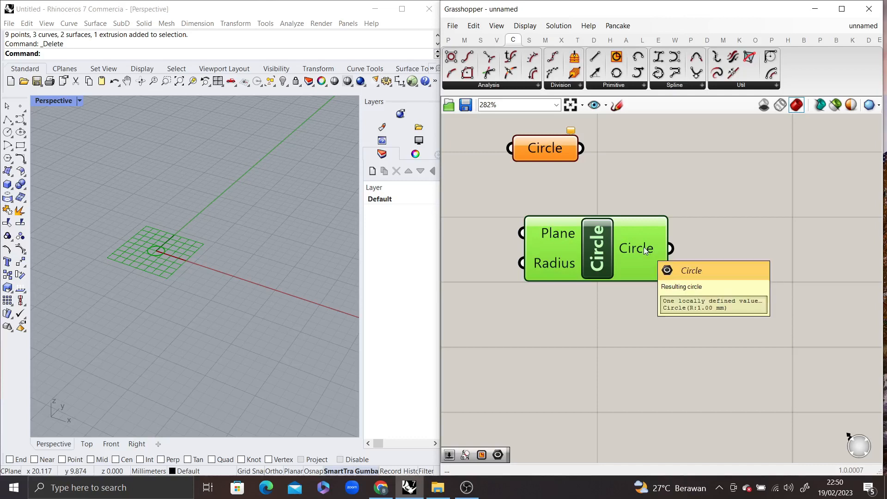
double_click(721, 259)
type("pane")
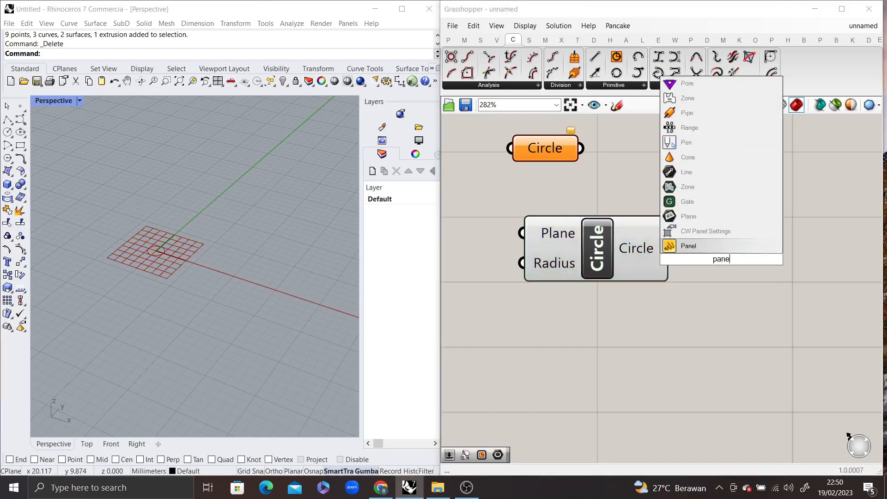
key("Return")
left_click_drag(707, 264, 778, 259)
left_click_drag(670, 249, 689, 254)
right_click_drag(751, 258, 620, 261)
left_click_drag(620, 260, 623, 258)
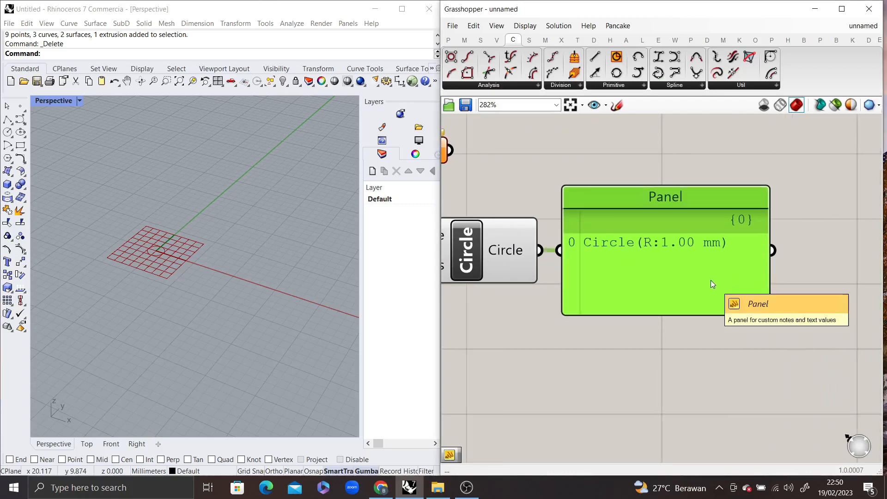
Add a Rectangle component from the Curve primitives and place it below the Circle component.
right_click_drag(597, 317, 725, 292)
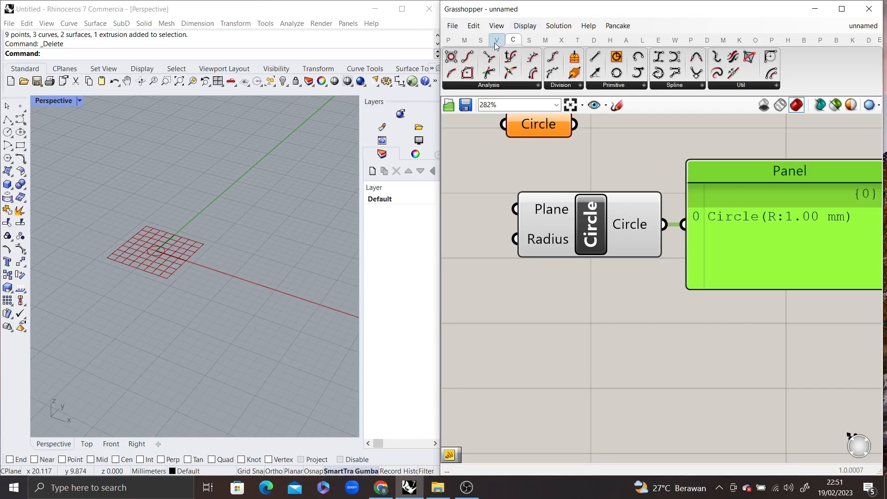
left_click(530, 41)
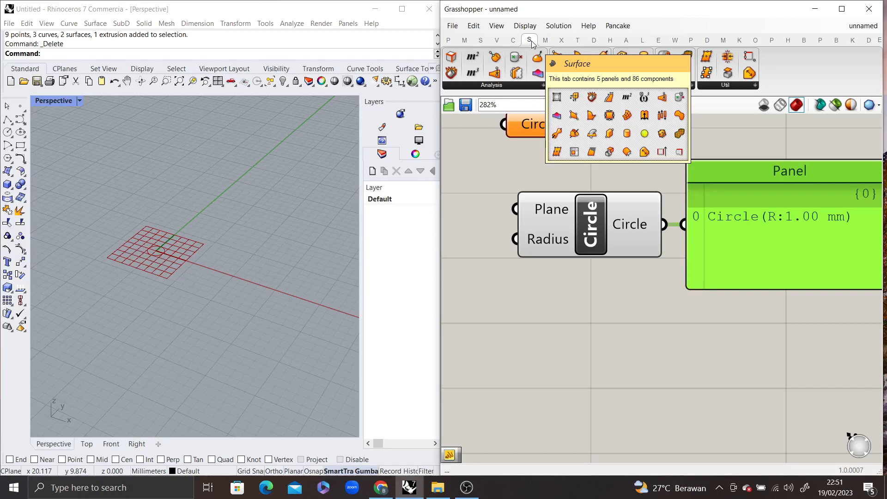
left_click(513, 41)
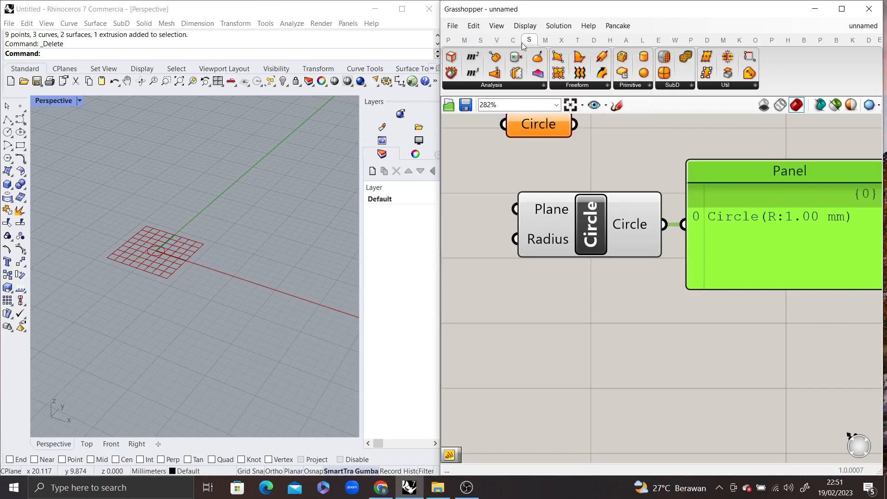
left_click(614, 85)
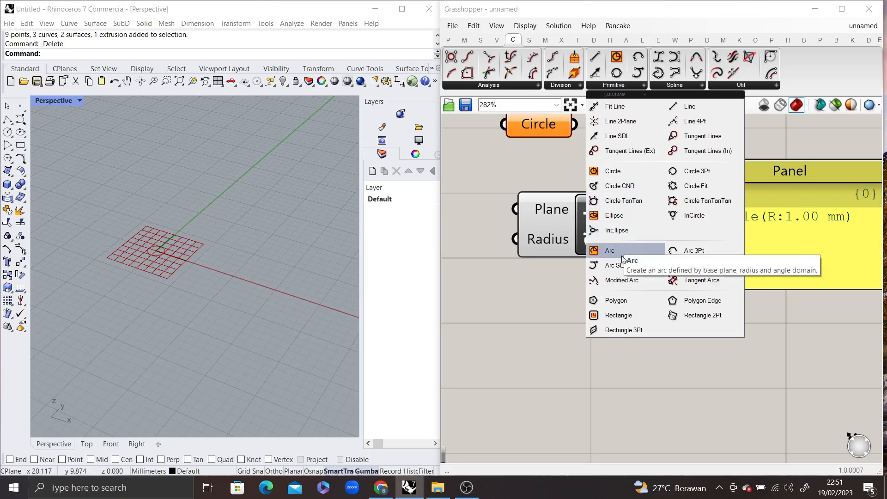
left_click_drag(617, 315, 563, 347)
left_click(563, 348)
right_click_drag(584, 340, 593, 296)
left_click_drag(557, 301, 588, 350)
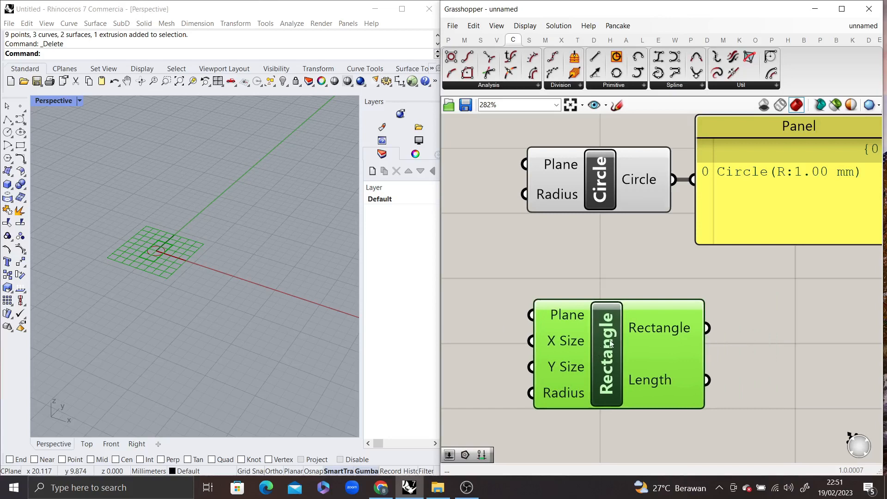
Add a Cylinder component from the Surface primitives and place it beside the Rectangle component, leaving a gap between them.
scroll(594, 203, "down", 3)
right_click_drag(592, 290, 581, 232)
scroll(581, 232, "up", 3)
left_click_drag(600, 249, 593, 310)
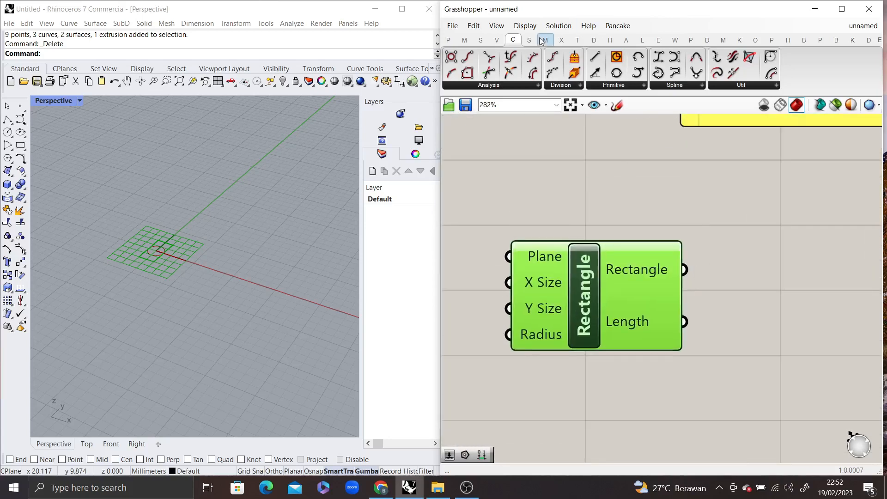
left_click(529, 40)
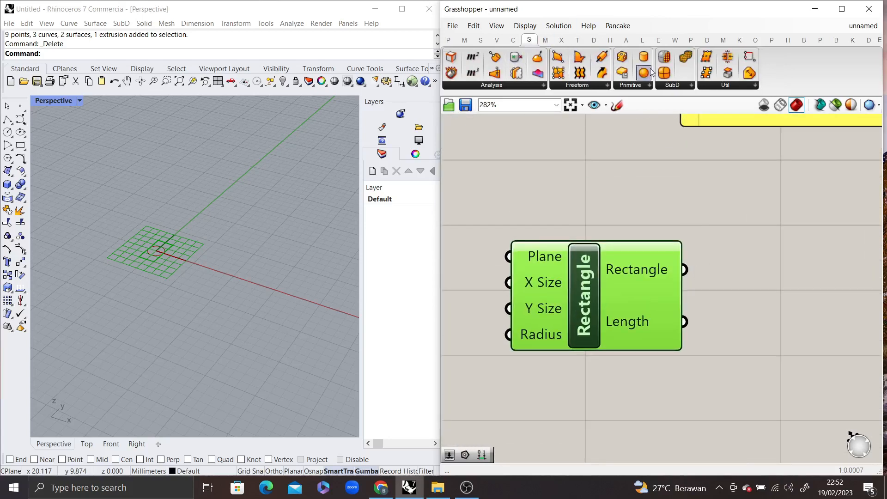
left_click(635, 87)
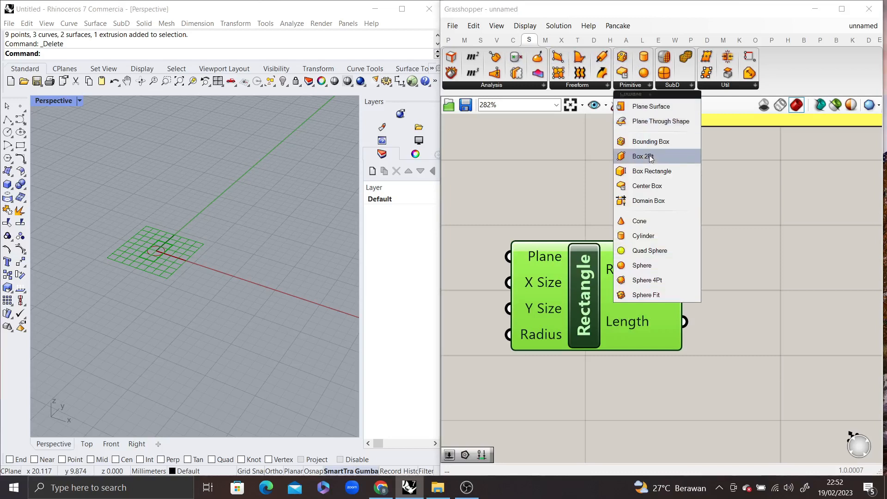
left_click(658, 233)
left_click(767, 258)
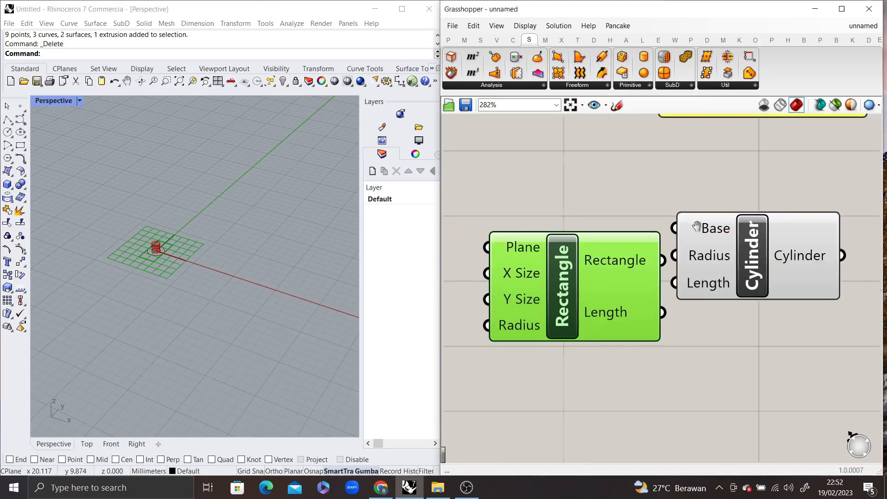
right_click_drag(780, 254, 661, 209)
left_click_drag(661, 209, 704, 215)
right_click_drag(584, 218, 723, 218)
left_click_drag(648, 227, 624, 243)
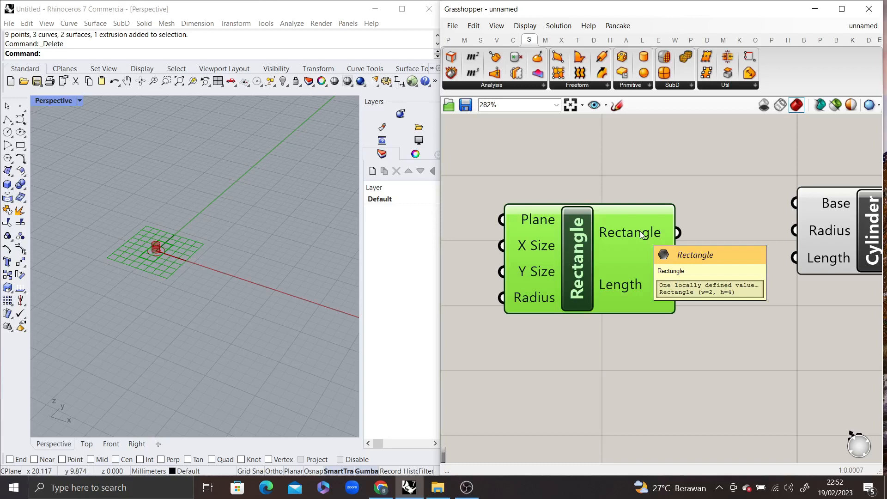
Create a number slider with a value of 100 and connect it to the Rectangle's X Size and Y Size inputs.
scroll(666, 228, "down", 3)
left_click(539, 245)
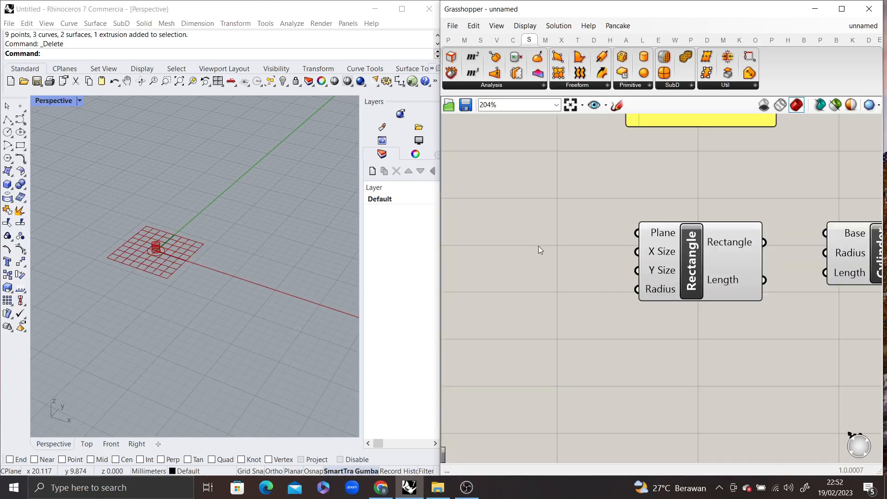
scroll(574, 249, "up", 1)
double_click(530, 251)
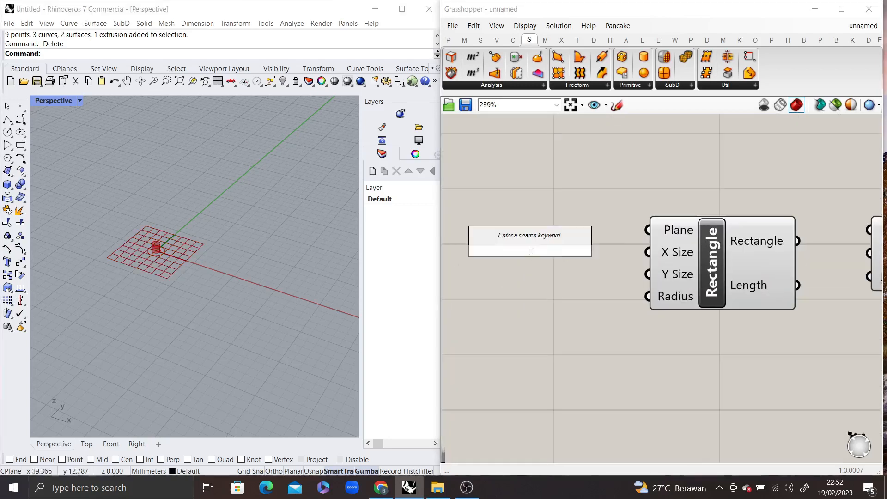
type("100")
key("Return")
left_click(536, 252)
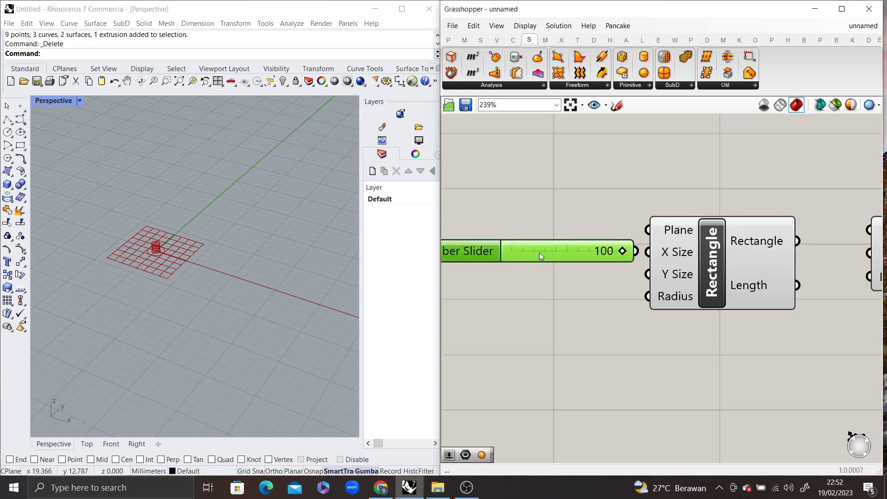
left_click_drag(639, 251, 646, 273)
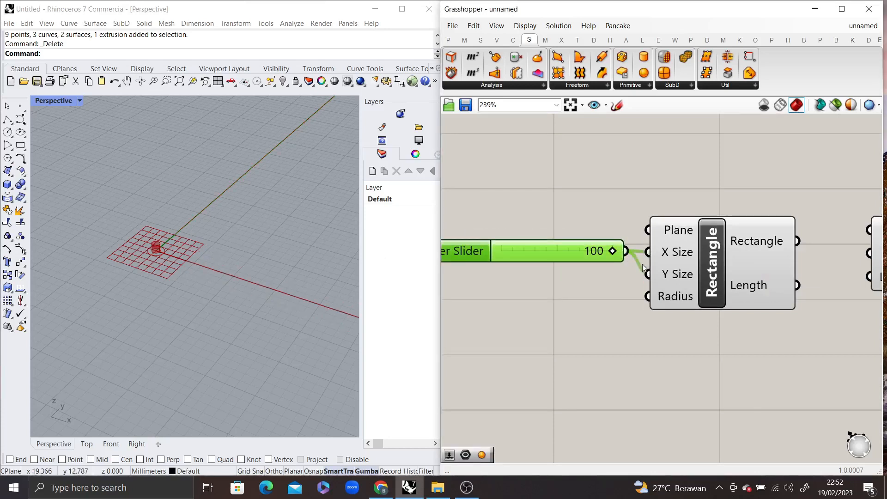
Nudge the Rectangle component away from its slider and set the slider to 38.
scroll(259, 251, "down", 8)
right_click_drag(292, 245, 177, 266, "shift")
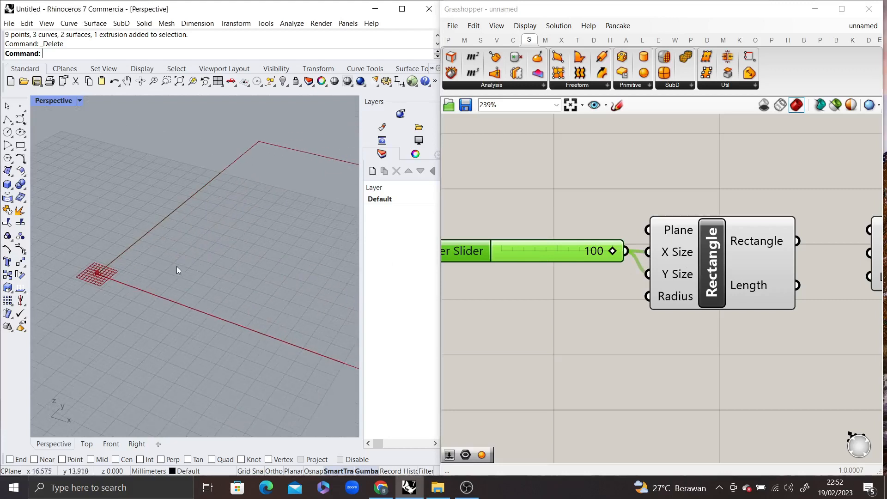
left_click_drag(663, 290, 654, 275)
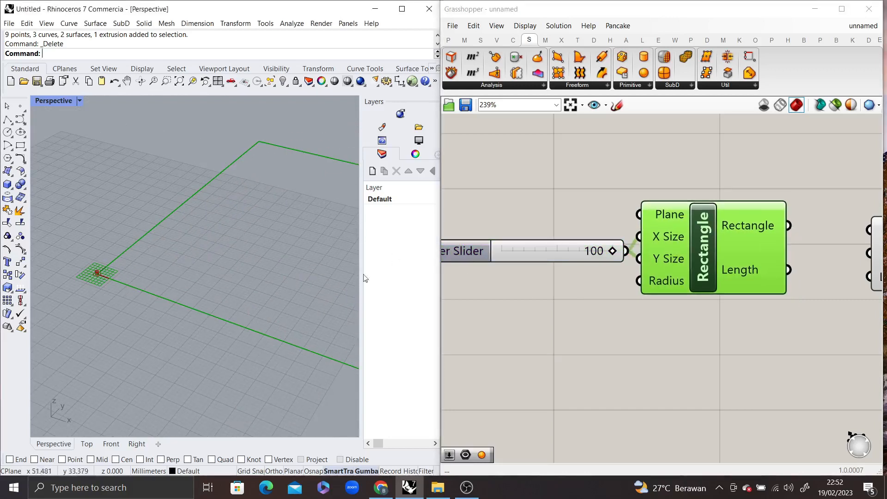
left_click_drag(613, 251, 548, 263)
Move the Cylinder component directly below the Rectangle component.
scroll(549, 262, "down", 3)
right_click_drag(594, 268, 444, 250)
left_click_drag(641, 251, 519, 320)
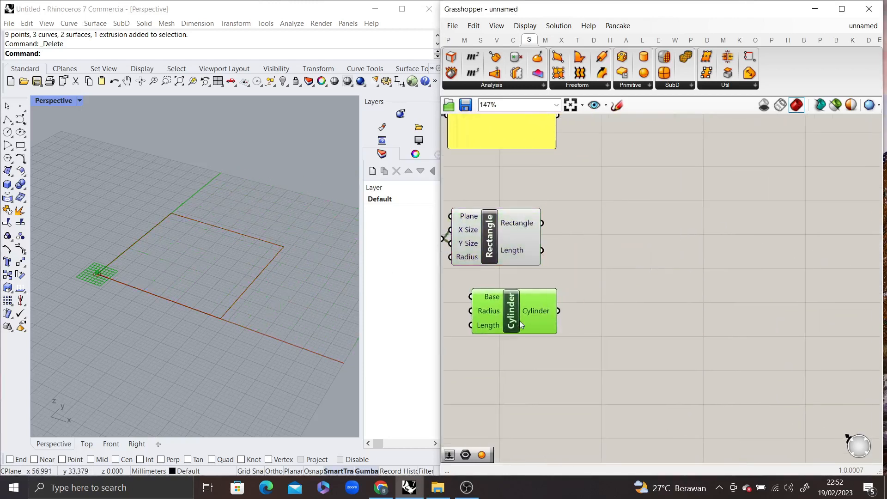
right_click_drag(557, 300, 750, 280)
scroll(683, 261, "up", 2)
left_click_drag(695, 298, 642, 312)
scroll(508, 289, "up", 1)
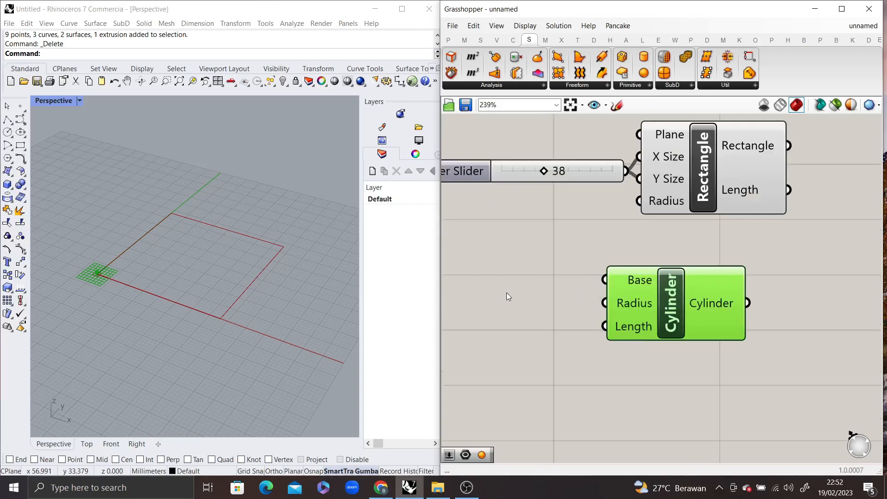
Create a number slider with a value of 10 and connect it to the Cylinder's Radius input.
double_click(506, 292)
type("10")
key("Return")
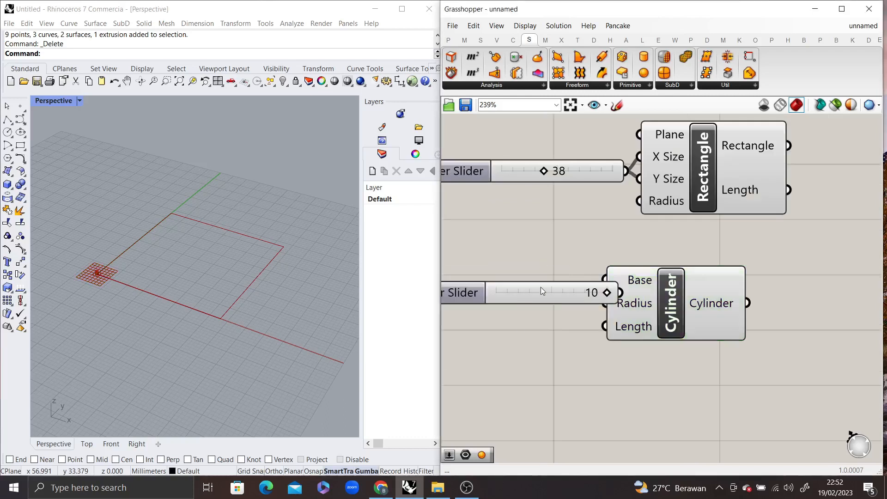
left_click_drag(540, 287, 503, 297)
left_click_drag(583, 303, 604, 303)
right_click_drag(558, 312, 605, 284)
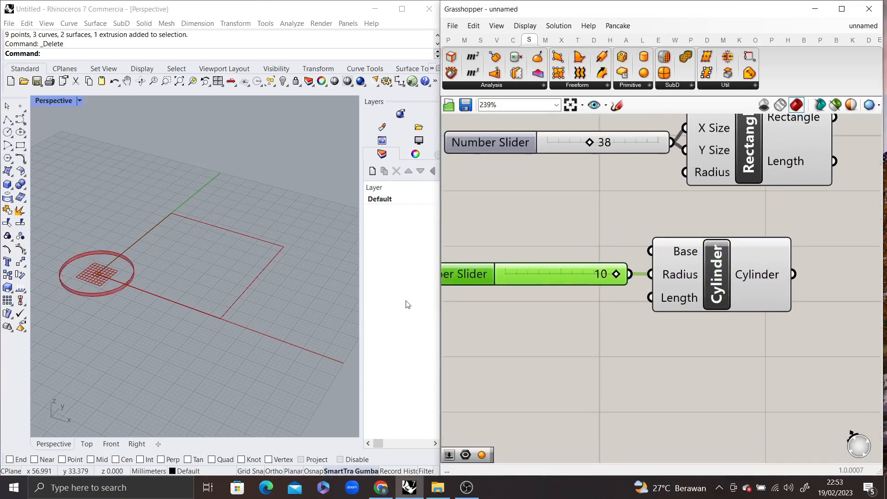
Create a number slider starting at 0 and connect it to the Cylinder's Length input.
double_click(485, 329)
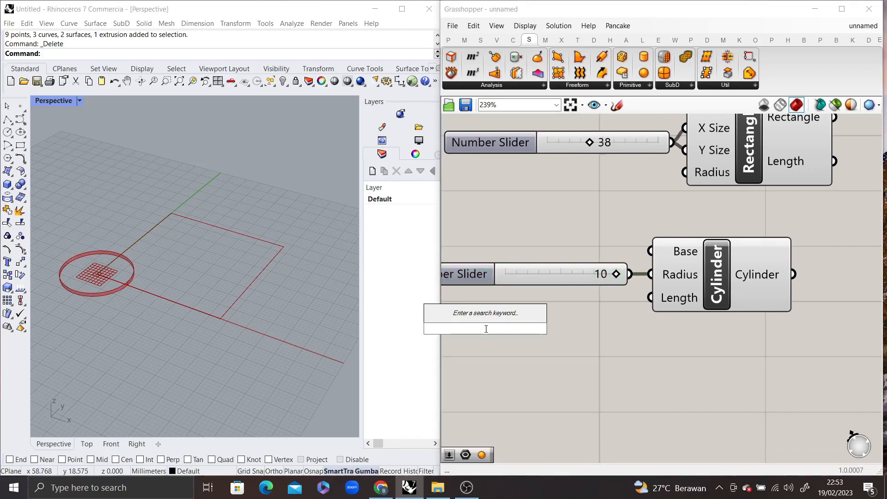
type("0..4")
key("Return")
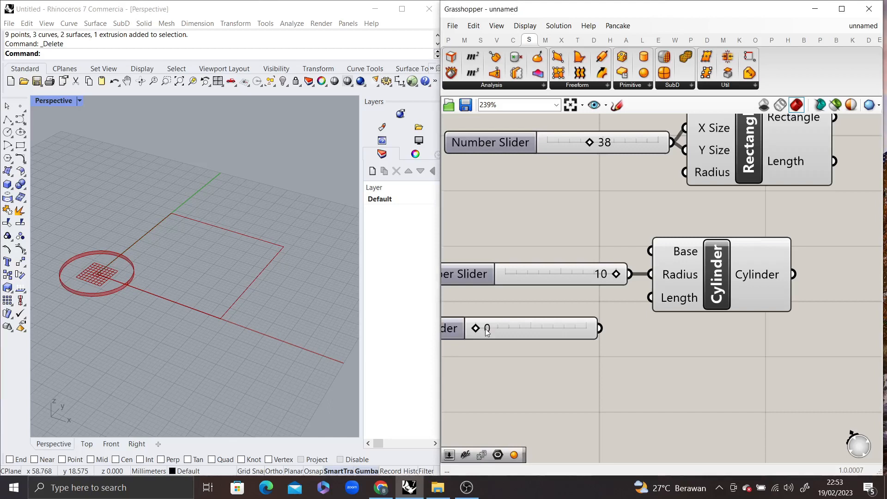
left_click_drag(599, 328, 650, 299)
scroll(622, 307, "down", 2)
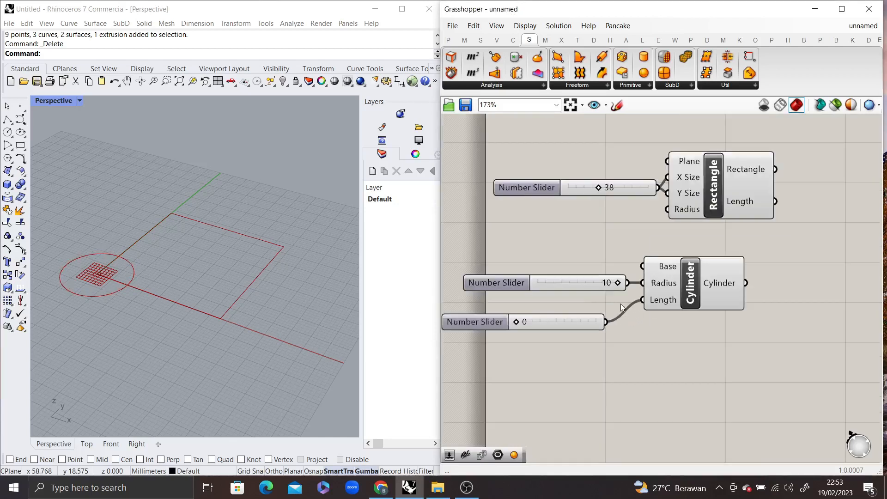
Shift the Cylinder group under the Rectangle group and align the right edges of the Rectangle and Cylinder components.
left_click(597, 304)
scroll(617, 236, "down", 1)
left_click_drag(764, 226, 439, 342)
left_click_drag(672, 260, 714, 259)
left_click(716, 217)
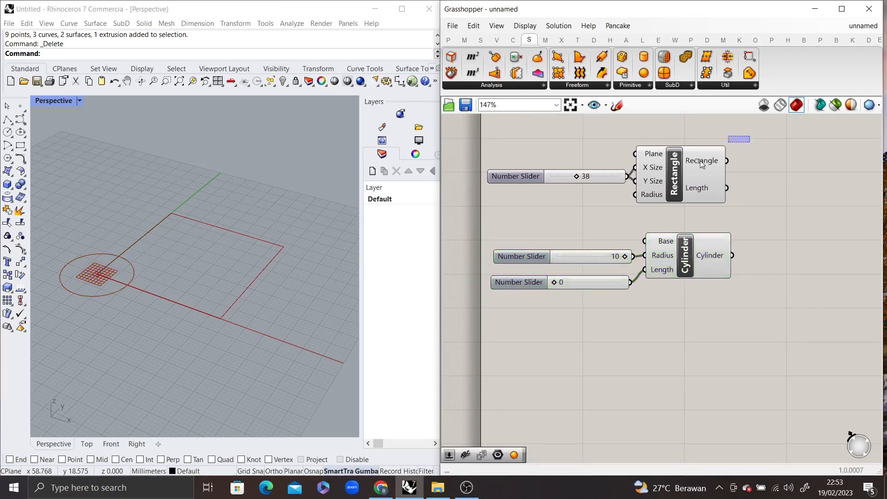
left_click_drag(700, 160, 635, 305)
left_click(694, 139)
left_click(632, 160)
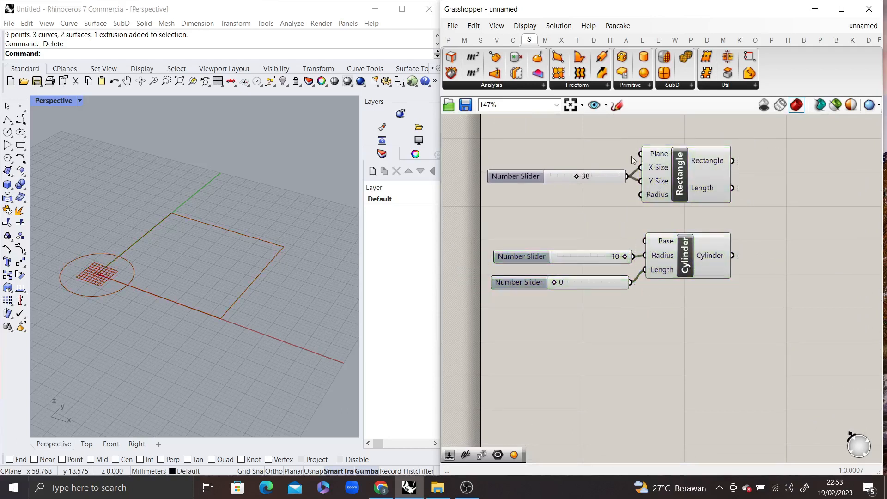
Align the left edges of the three number sliders.
left_click_drag(624, 158, 491, 322)
left_click_drag(630, 160, 499, 291)
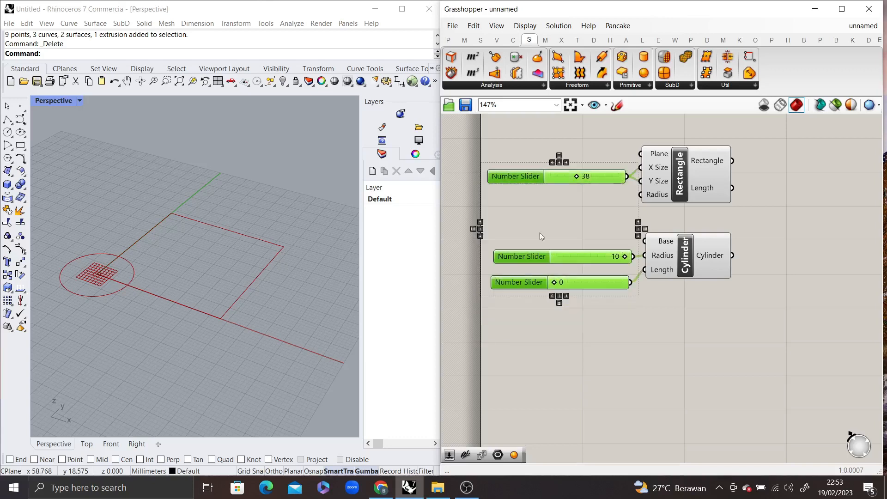
left_click(552, 162)
left_click(744, 221)
left_click(696, 257)
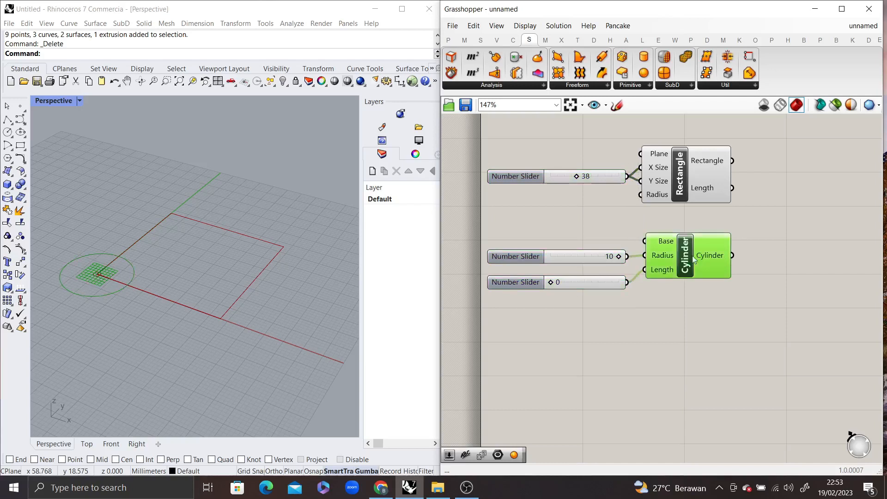
left_click(677, 255)
Set the cylinder's length slider to 30 and its radius slider to 6.
left_click_drag(551, 281, 576, 282)
left_click(605, 249)
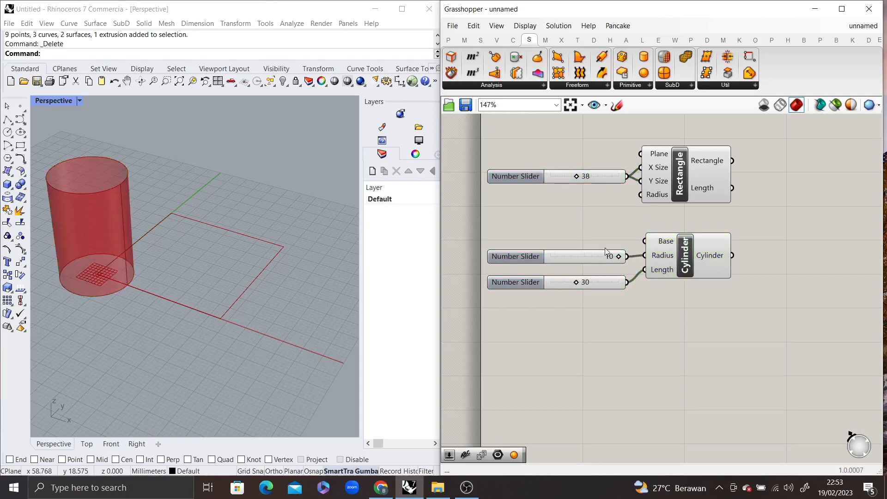
left_click_drag(619, 256, 591, 256)
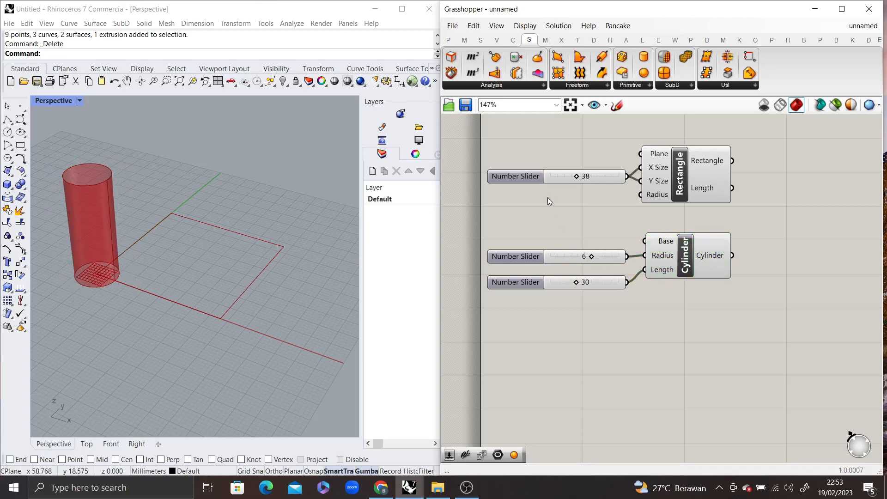
Set the cylinder's radius to 5, try a length of 48, settle on a length of 36, and select the Cylinder component.
right_click_drag(639, 266, 650, 309)
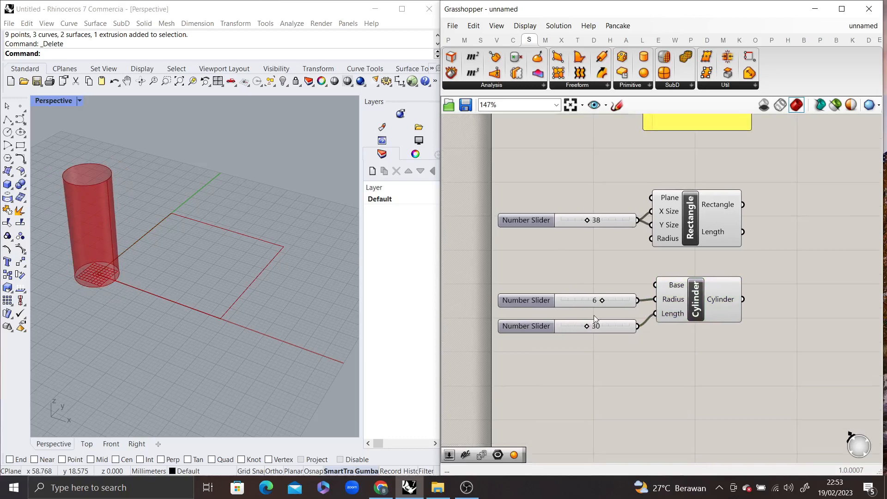
scroll(595, 311, "up", 3)
mouse_move(604, 293)
left_mouse_down()
mouse_move(630, 293)
mouse_move(594, 292)
left_mouse_up()
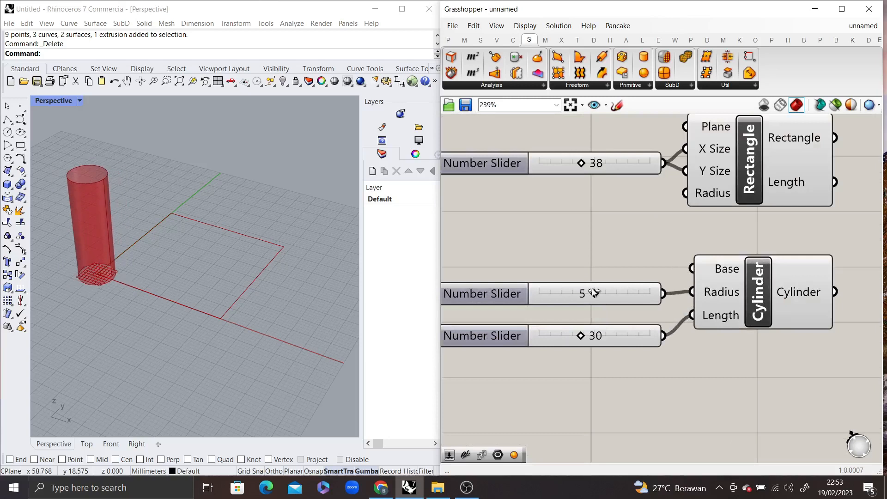
left_click_drag(582, 336, 606, 336)
right_click_drag(273, 299, 214, 300)
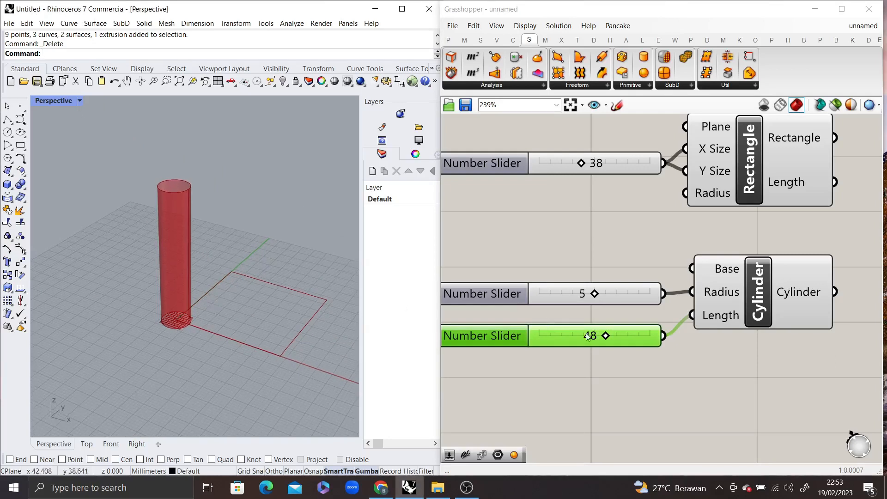
mouse_move(608, 334)
left_mouse_down()
mouse_move(583, 335)
mouse_move(633, 336)
mouse_move(591, 335)
left_mouse_up()
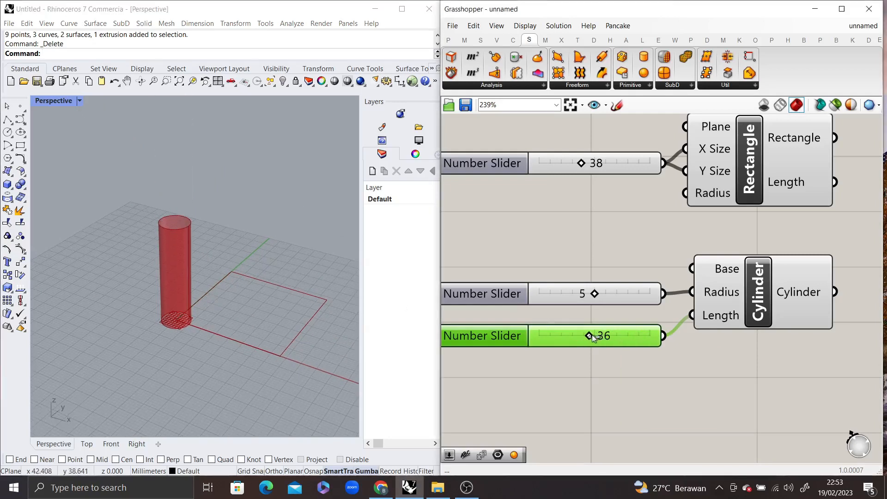
right_click_drag(625, 312, 560, 307)
left_click(729, 293)
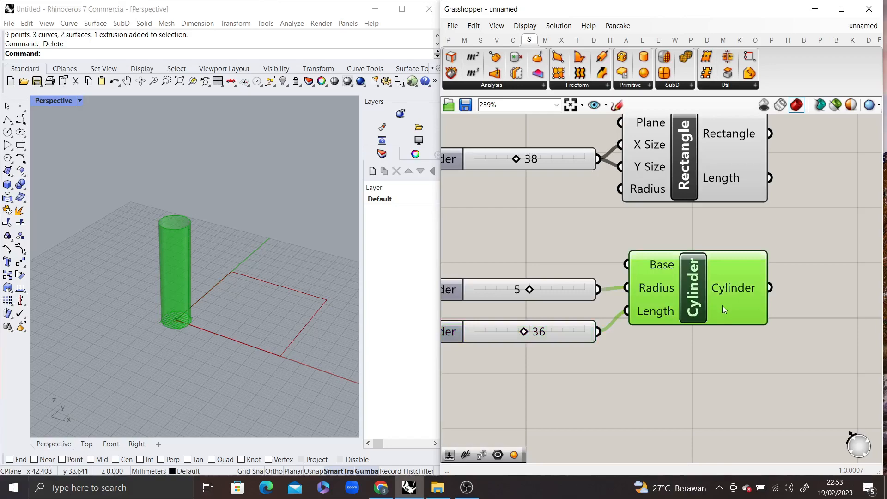